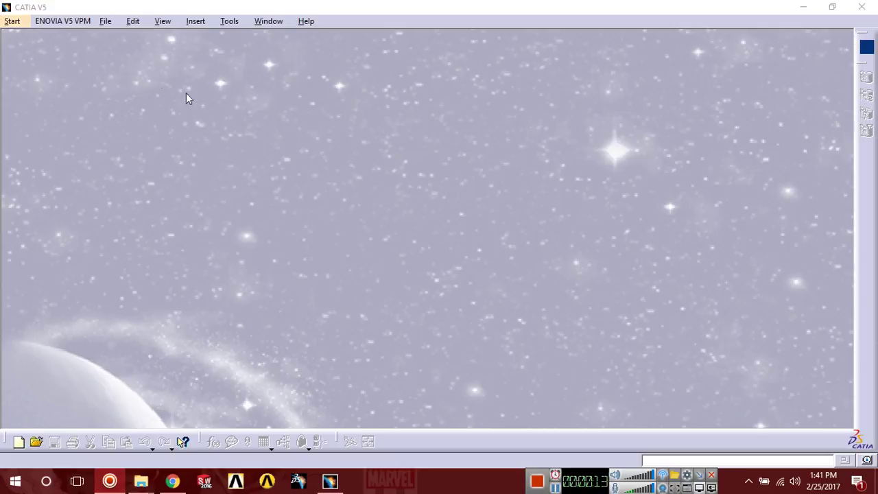
- Create a new empty product in the Assembly Design workbench
left_click(12, 21)
mouse_move(103, 51)
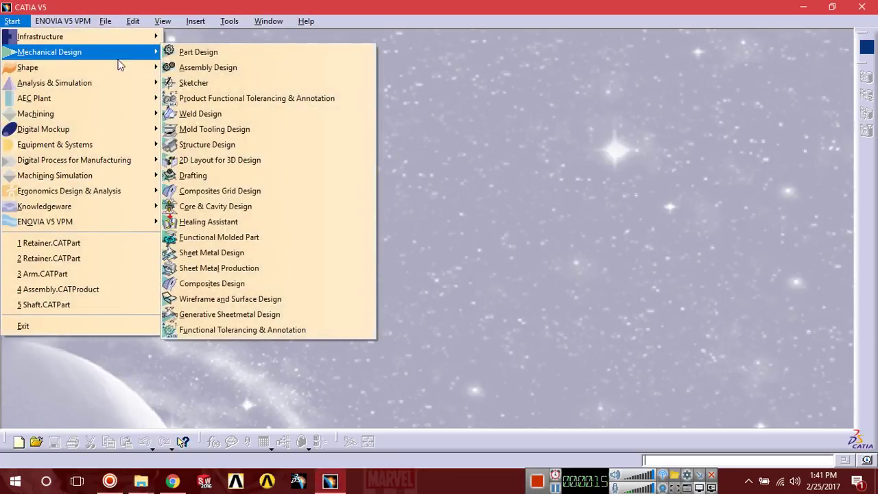
left_click(199, 67)
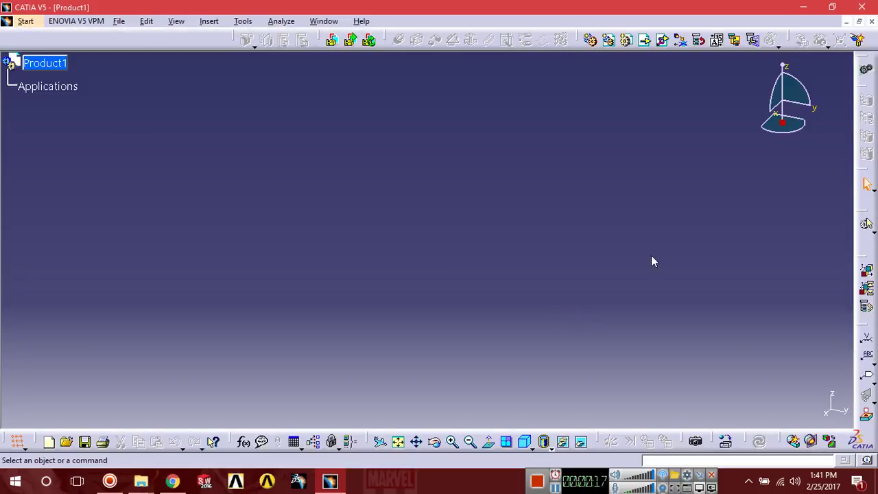
- Insert the existing Main Body part from the Butterfly Valve folder into Product1
left_click(662, 39)
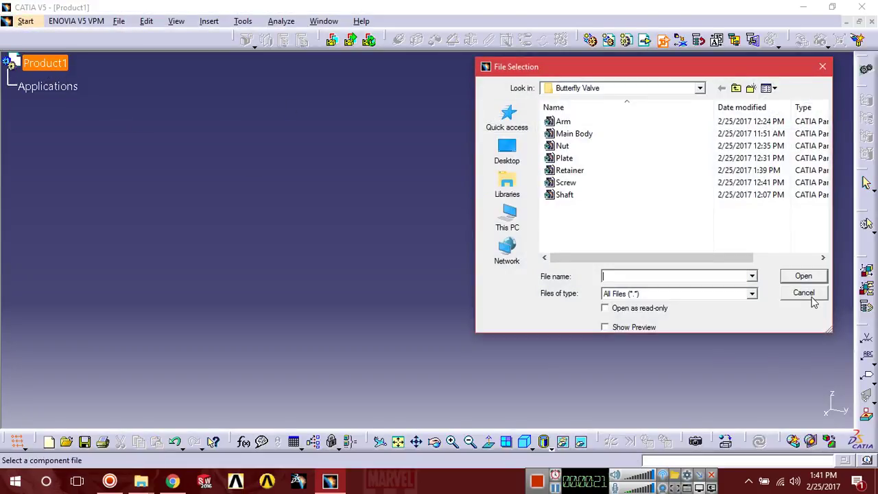
left_click(804, 293)
left_click(644, 39)
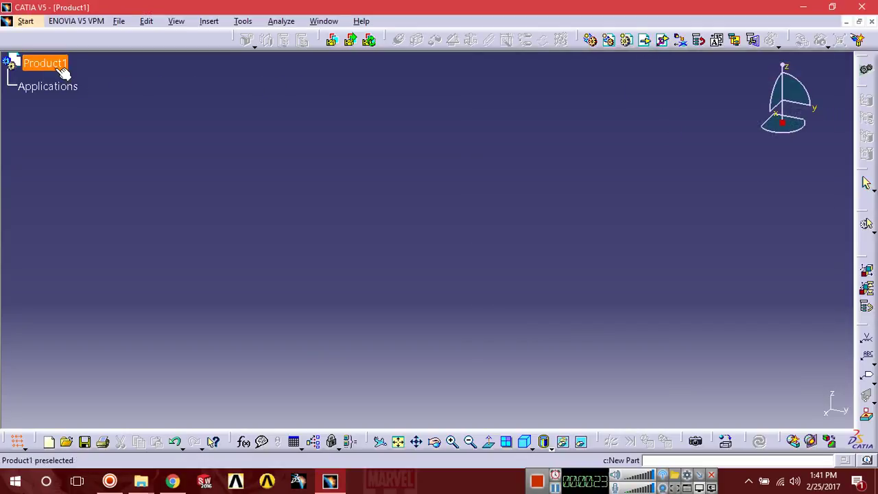
left_click(62, 72)
double_click(569, 131)
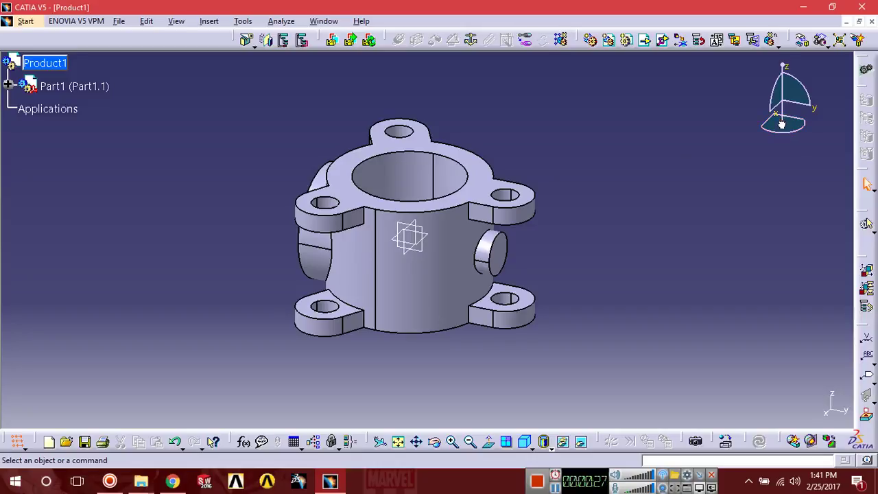
- Snap the compass onto the main body's top face, release it and show the body in isometric view
left_click_drag(781, 124, 571, 161)
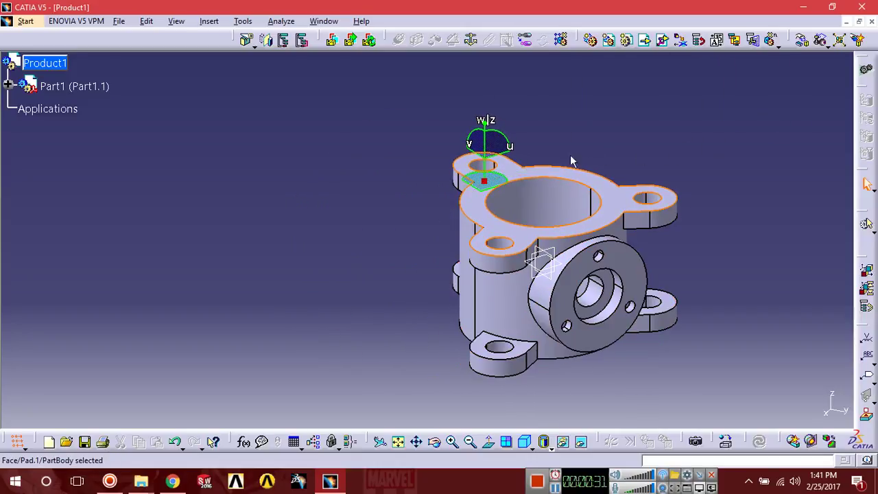
left_click_drag(476, 173, 724, 166)
left_click(481, 372)
middle_click_drag(720, 188, 708, 243)
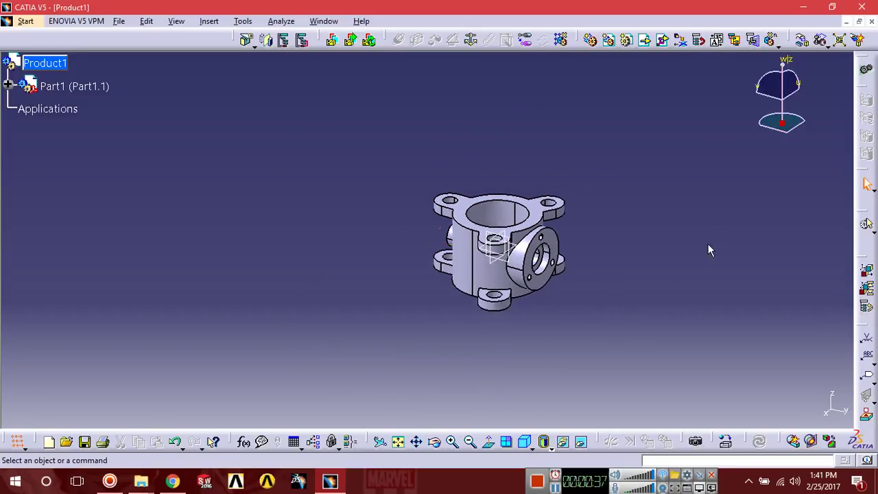
left_click(525, 442)
middle_click_drag(565, 337, 360, 297)
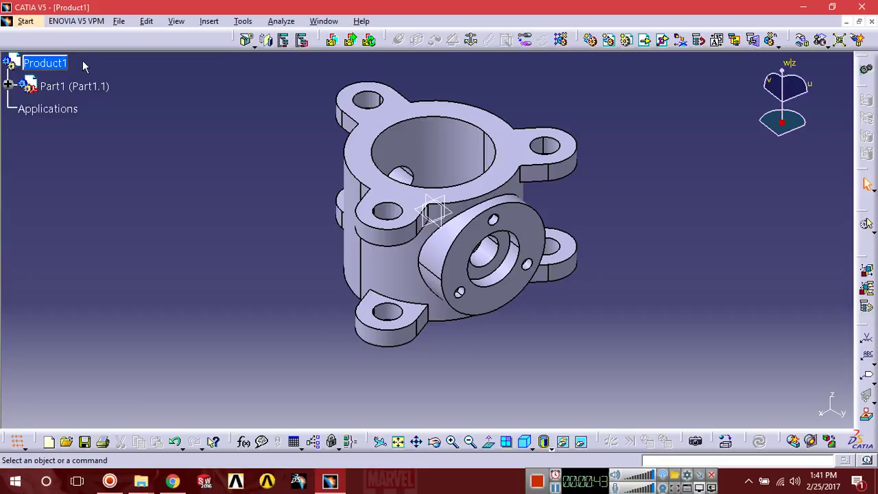
- Set the part number of the top-level product to "Butter Fly Valve" in its properties
left_click(49, 64)
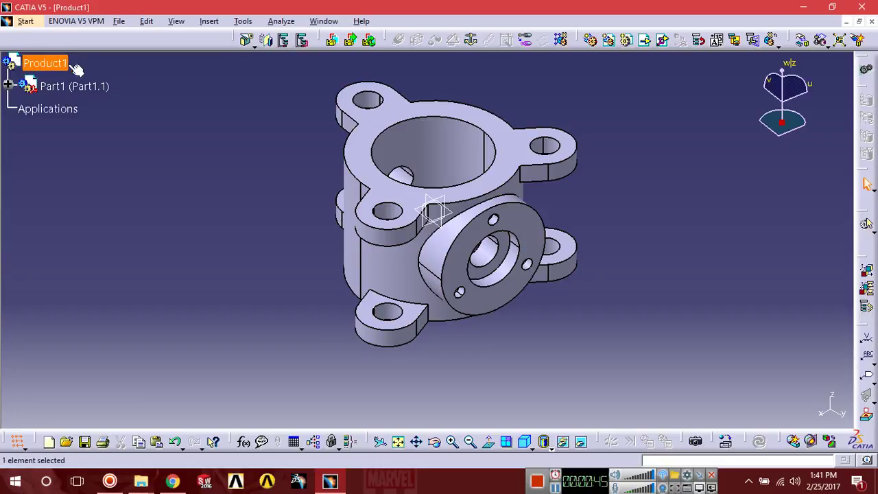
right_click(54, 63)
left_click(87, 115)
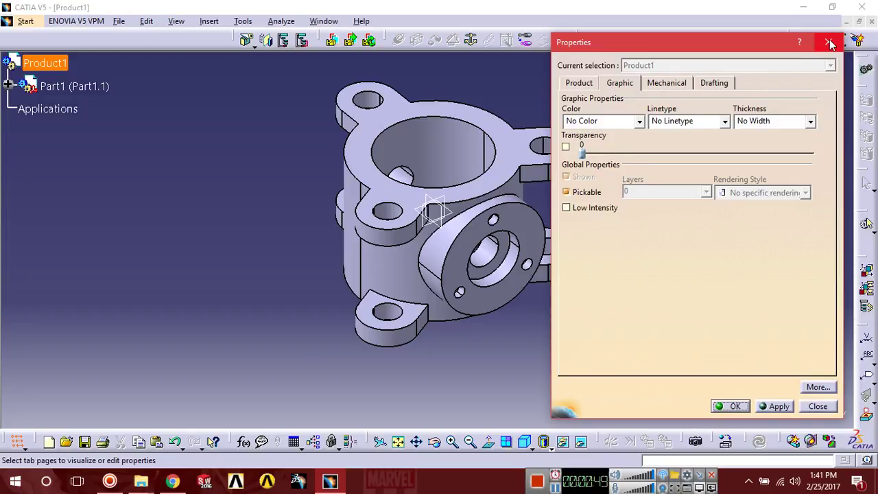
left_click(591, 83)
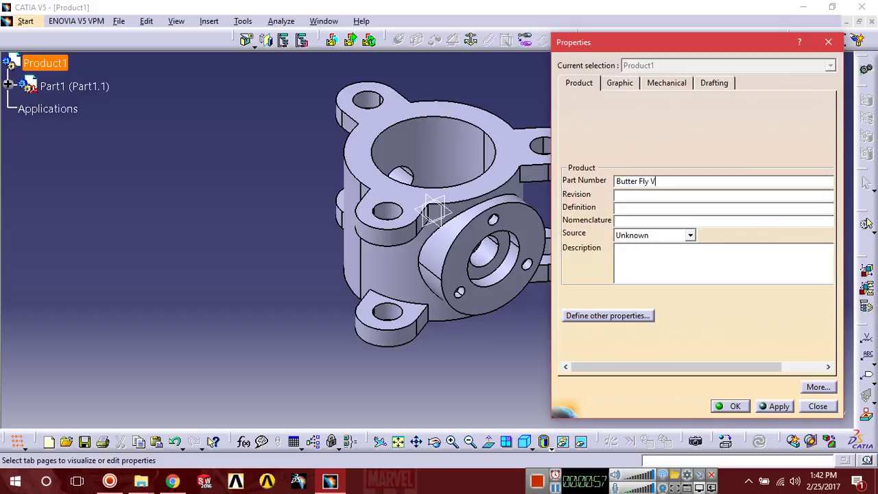
type("Butter Fly Valve")
key("Return")
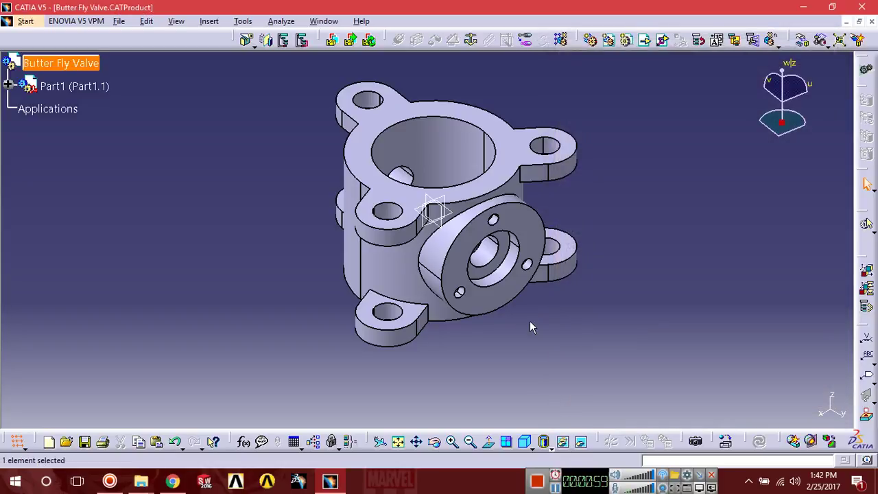
- Set the instance name of the inserted Part1 component to "Main Body" in its properties
left_click(52, 85)
right_click(80, 87)
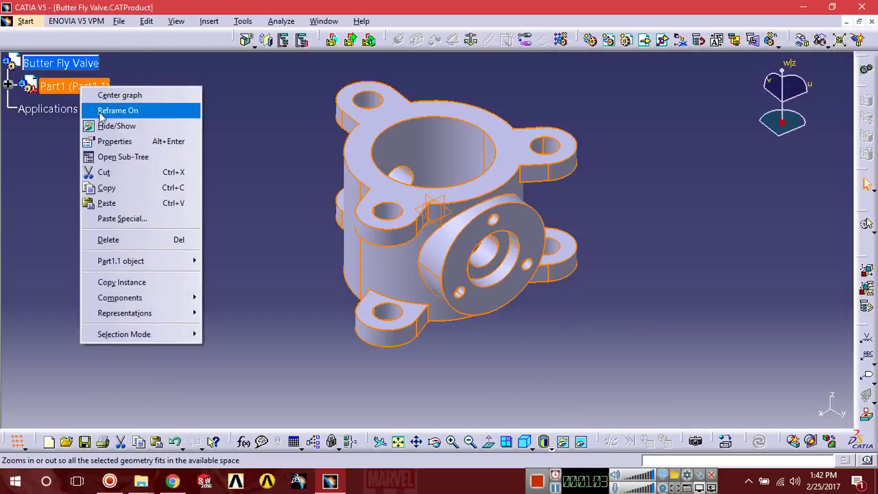
left_click(117, 141)
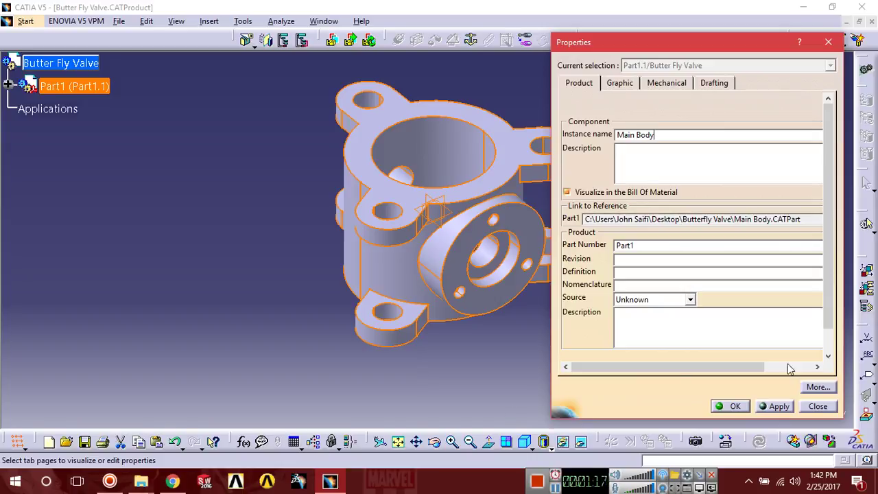
left_click(732, 406)
left_click(226, 142)
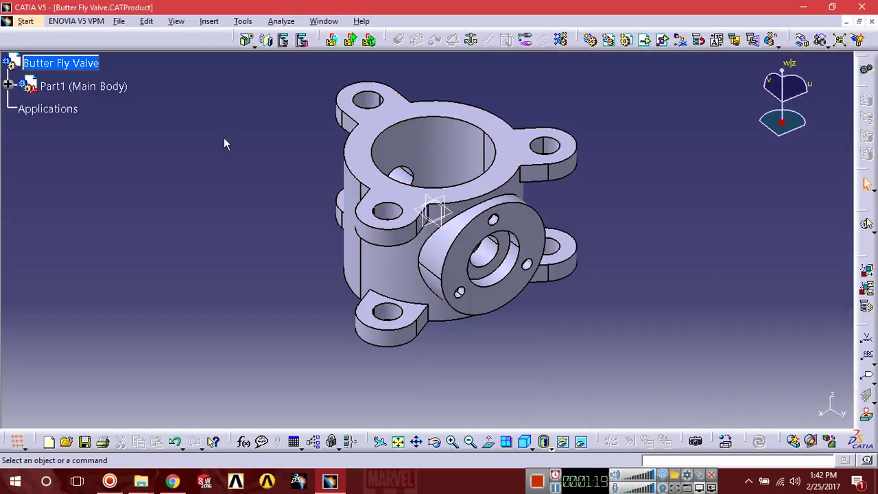
- Insert the existing Shaft part into the Butter Fly Valve product with component positioning
left_click(47, 63)
left_click(662, 40)
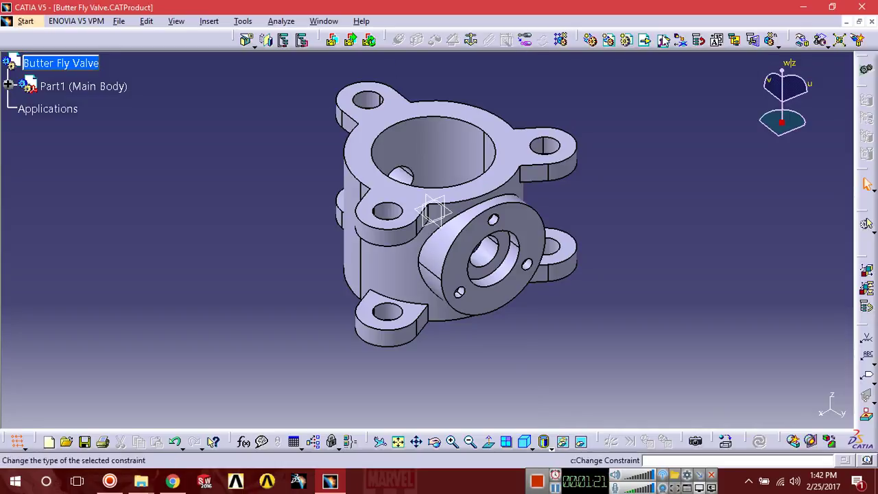
left_click(67, 64)
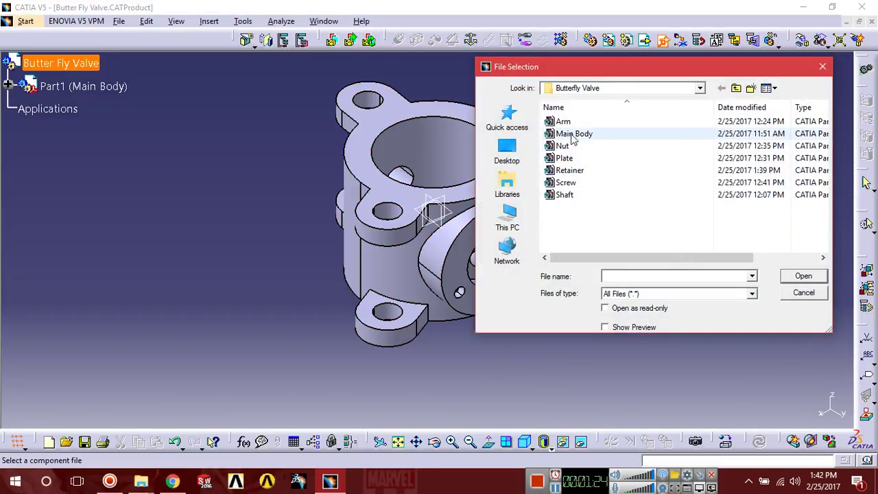
double_click(566, 195)
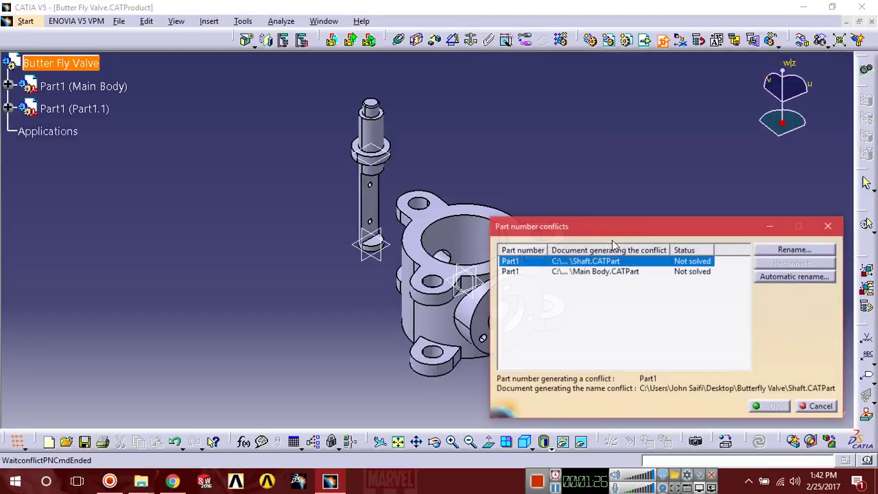
- Resolve the part number conflict by renaming the shaft's part number to "Shaft", and accept its position without Smart Move constraints
left_click(795, 251)
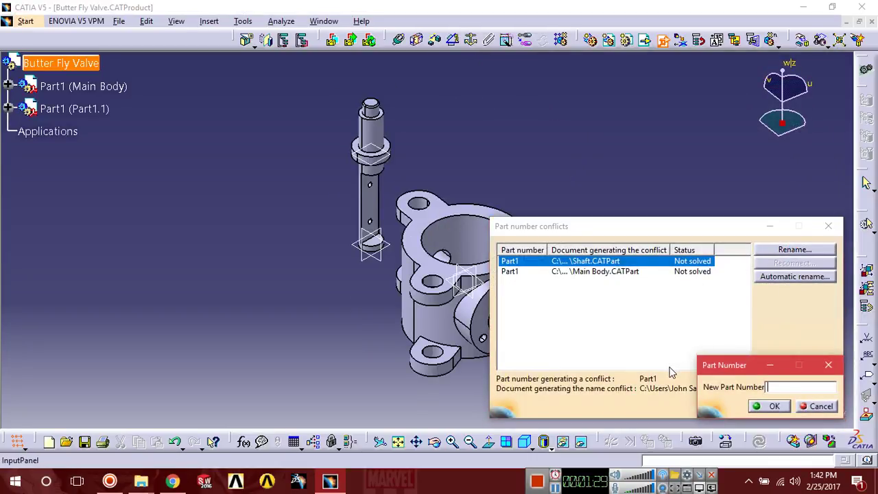
type("Shaft")
key("Return")
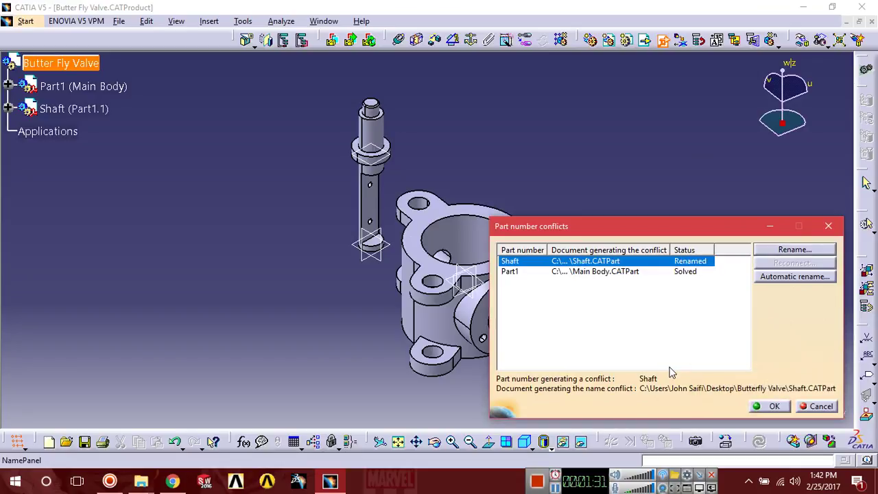
left_click(774, 406)
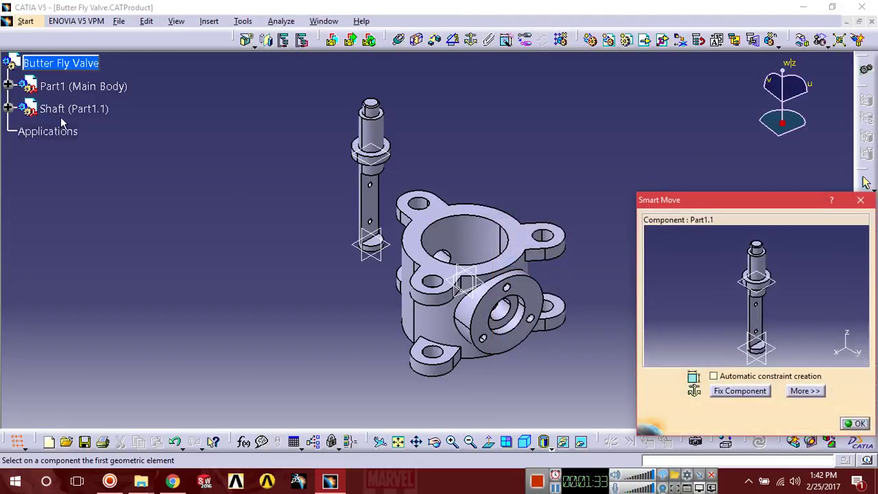
left_click(859, 424)
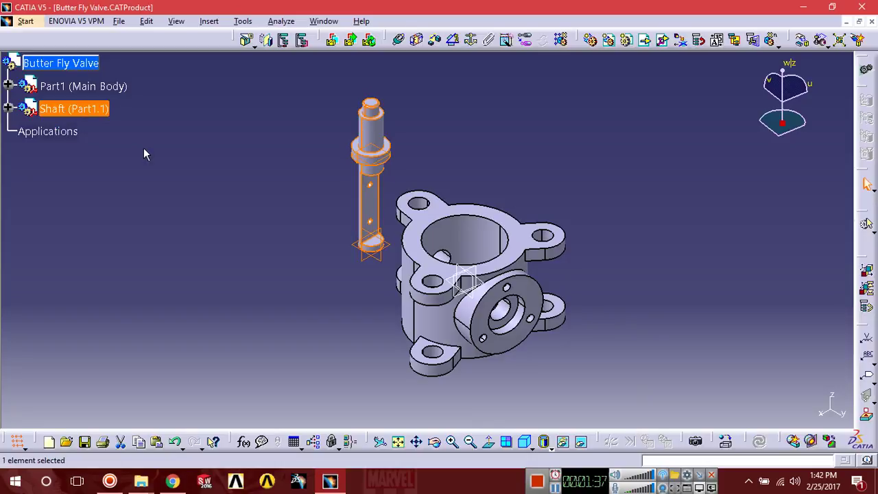
right_click(52, 109)
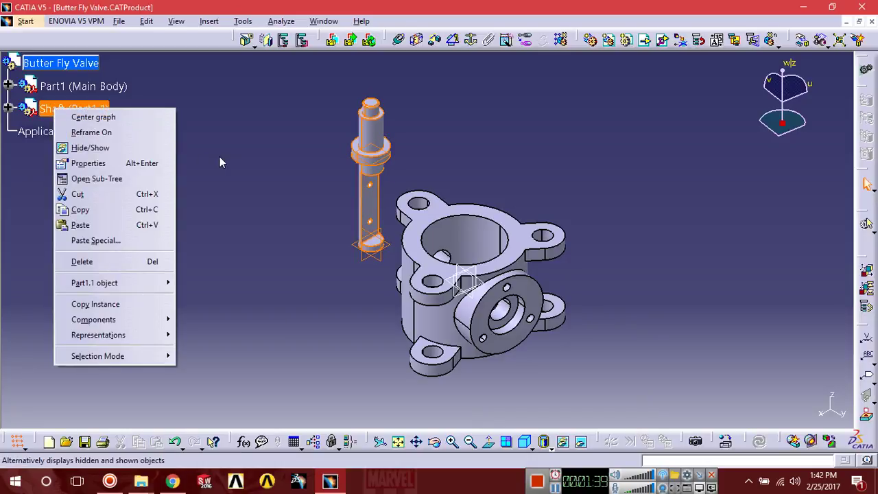
left_click(186, 135)
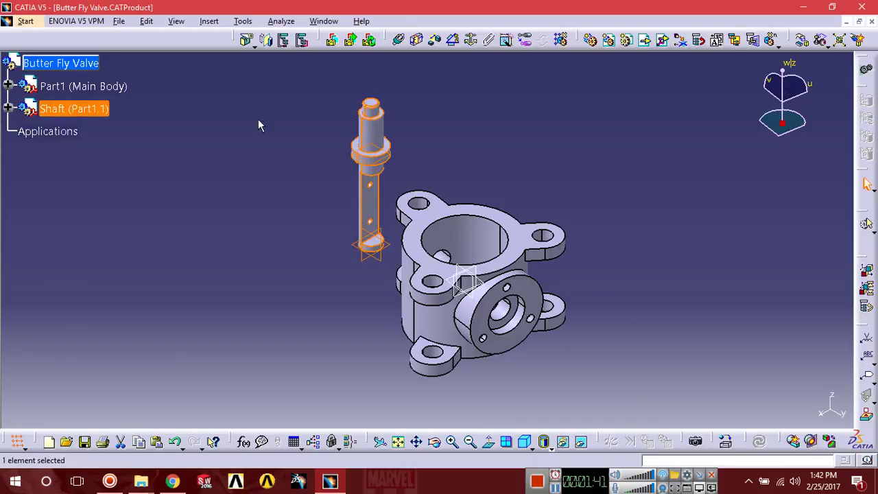
middle_click_drag(419, 155, 428, 133)
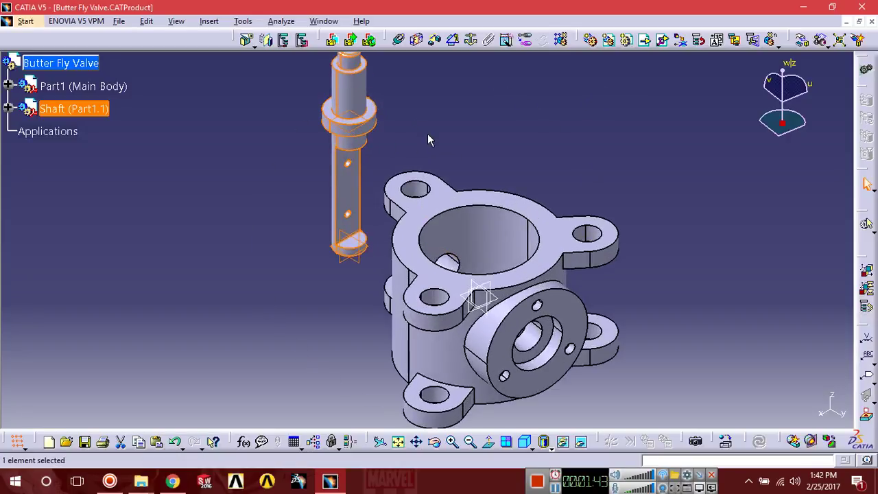
left_click(427, 134)
- Add a coincidence constraint between the shaft's axis and the axis of the main body's side flange bore, and update the assembly
middle_click_drag(504, 156, 524, 161)
scroll(507, 181, "up", 1)
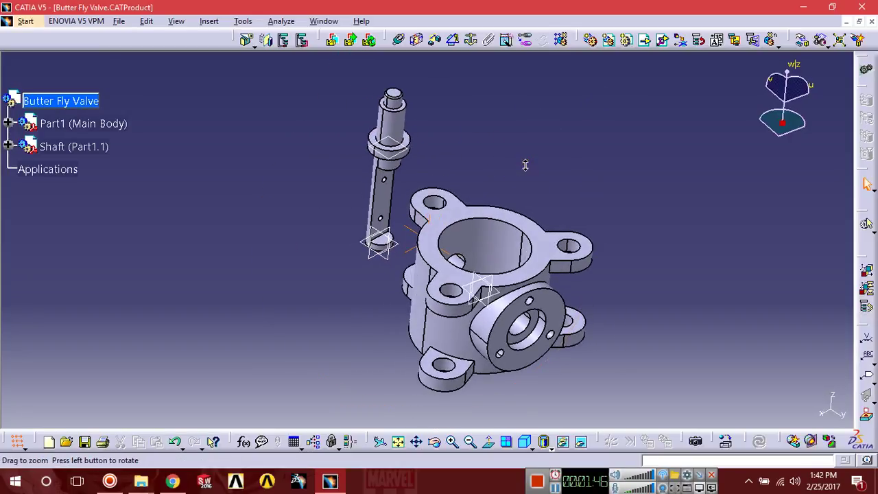
left_click(399, 41)
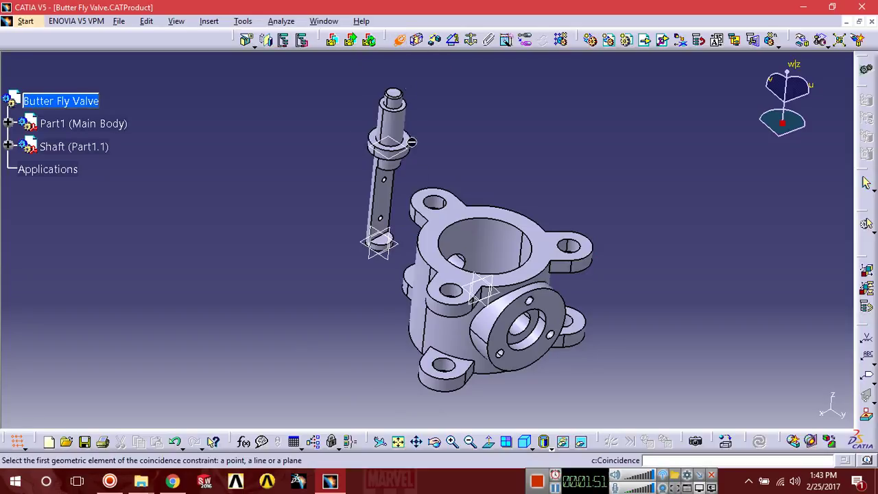
middle_click(383, 246)
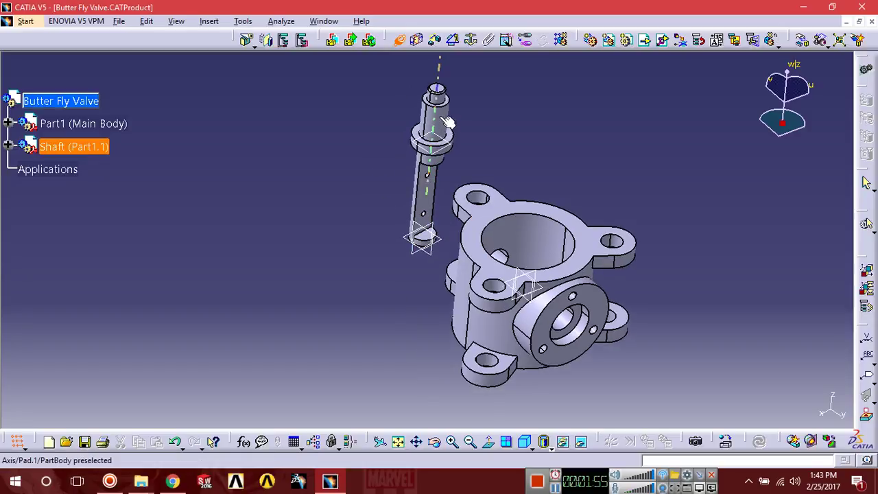
left_click(442, 117)
middle_click(440, 118)
middle_click_drag(475, 200, 447, 74)
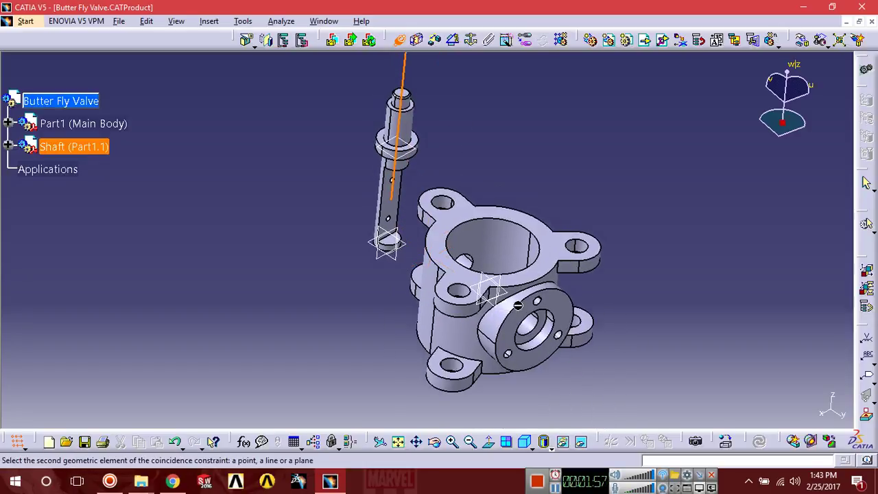
middle_click_drag(518, 309, 504, 213)
scroll(483, 261, "up", 1)
middle_click_drag(483, 260, 367, 10)
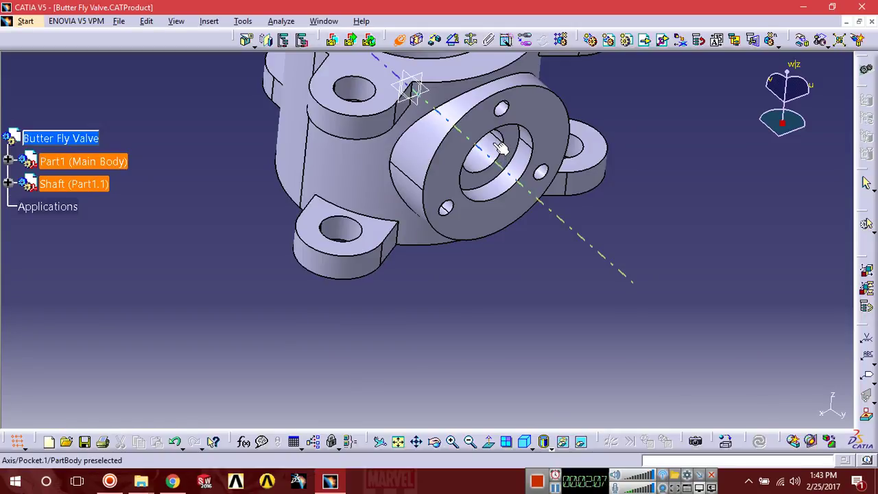
left_click(493, 158)
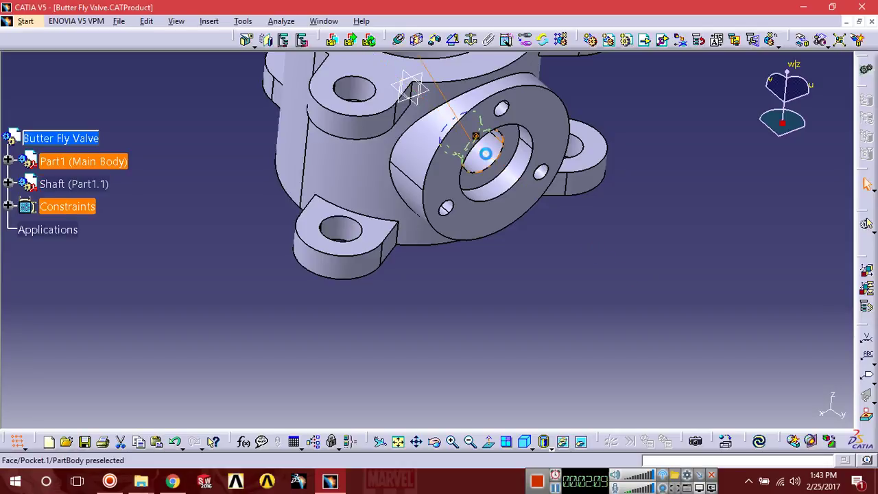
left_click(759, 441)
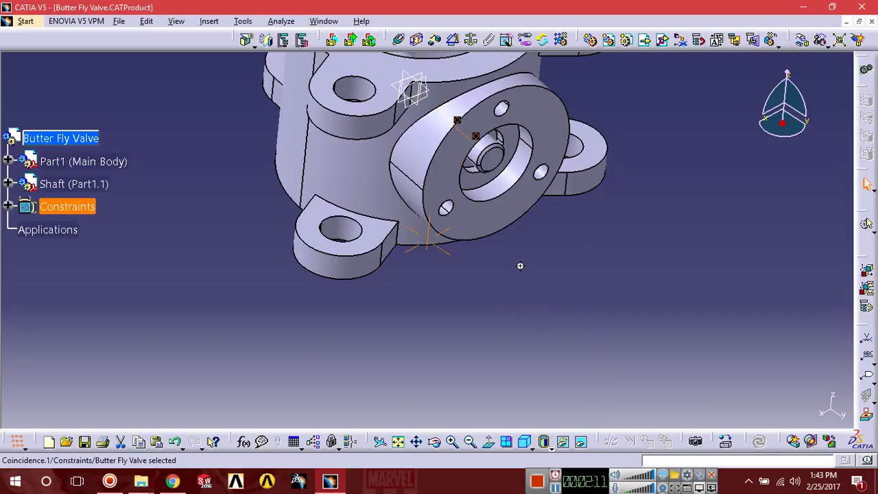
- Move the shaft out of the main body by dragging along the X axis with the Manipulation tool
middle_click_drag(520, 266, 523, 299)
middle_click_drag(501, 242, 506, 276)
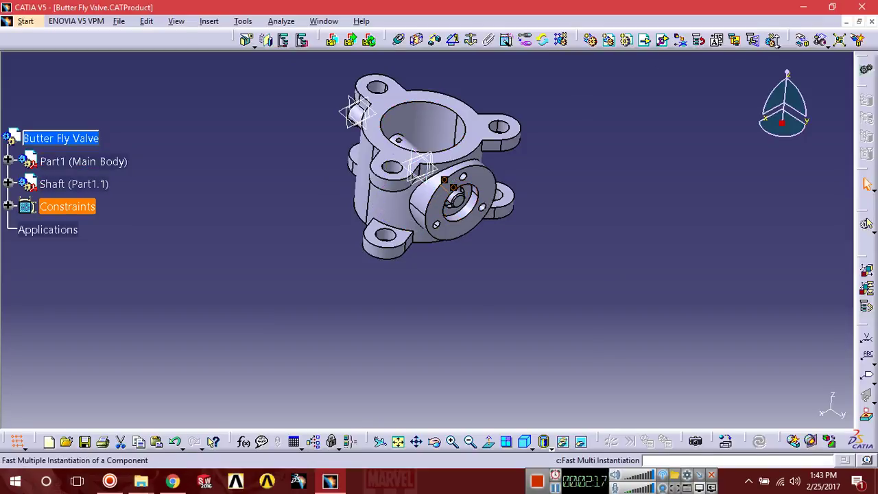
left_click(803, 40)
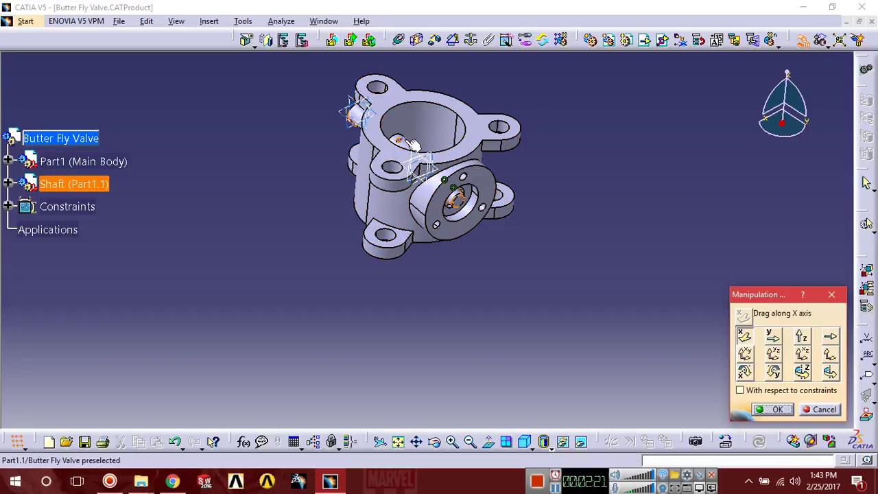
middle_click_drag(564, 264, 491, 273)
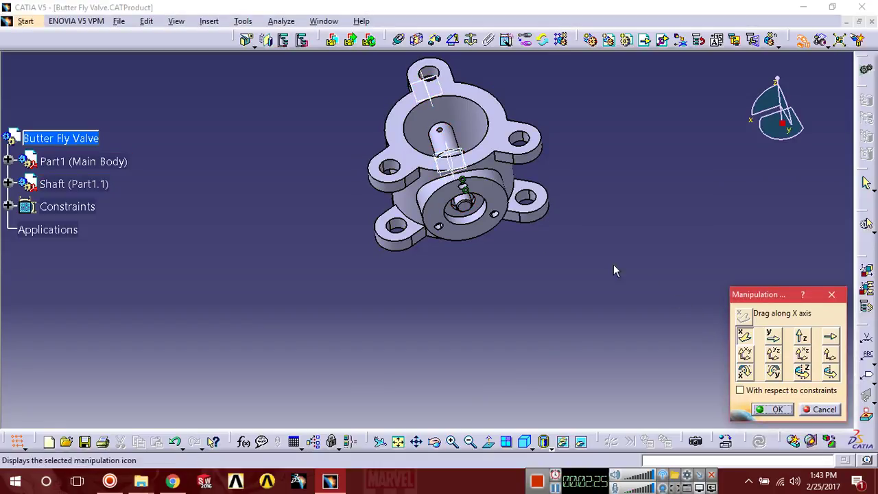
left_click_drag(453, 146, 325, 263)
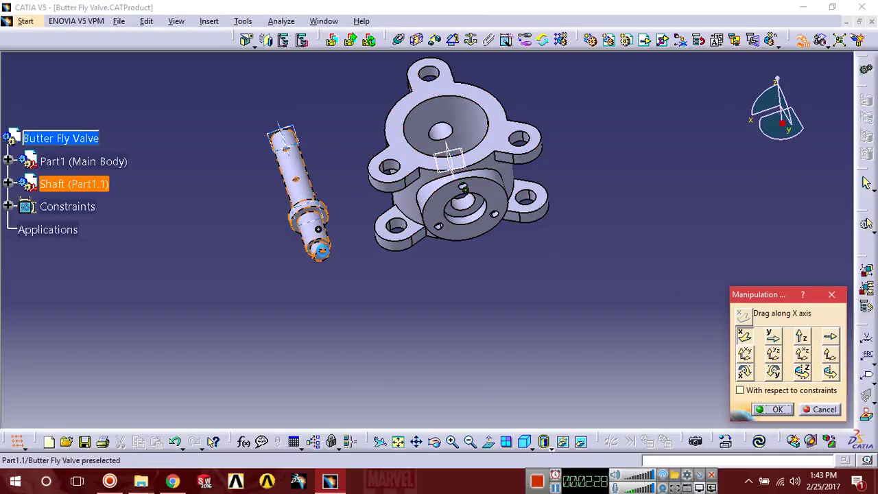
left_click(775, 410)
middle_click_drag(343, 280, 278, 122)
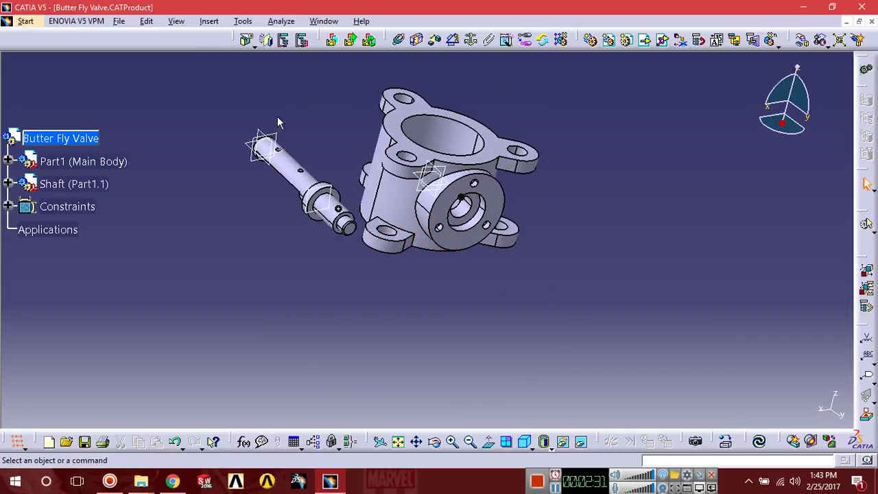
- Add a contact constraint between the shaft collar's face and the recessed step face in the side flange bore, and update the assembly
left_click(416, 41)
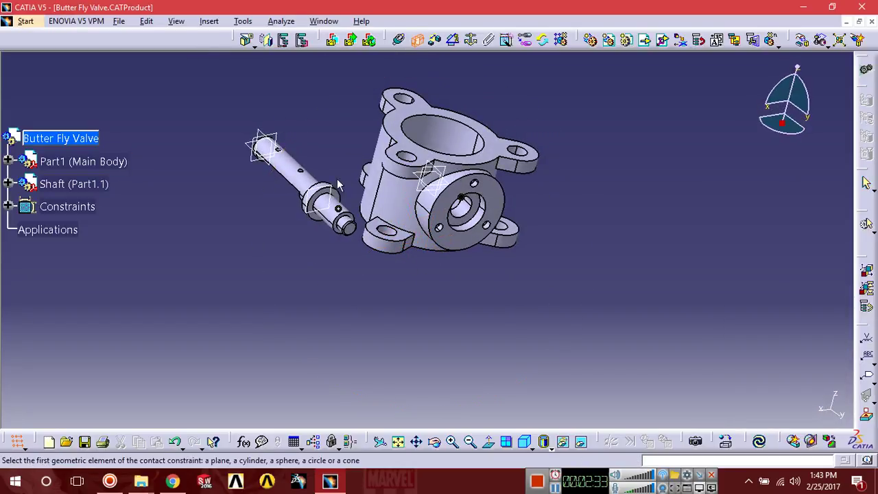
middle_click_drag(331, 196, 345, 128)
left_click(506, 235)
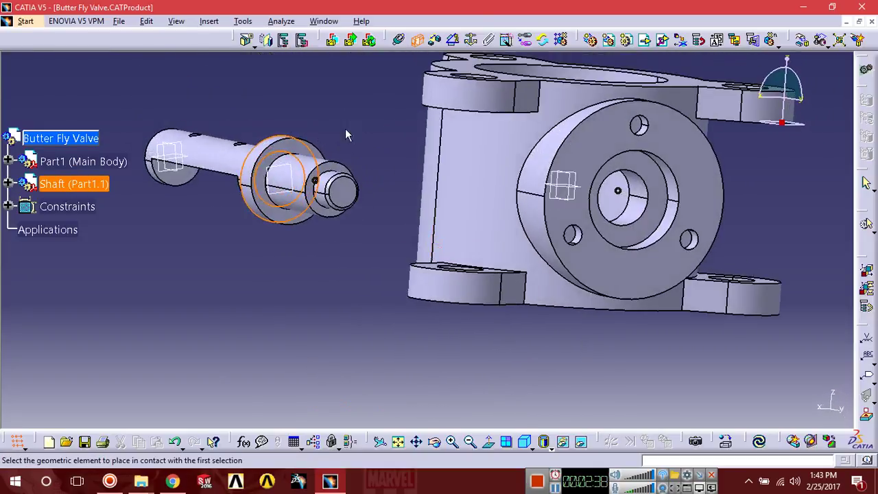
left_click(638, 160)
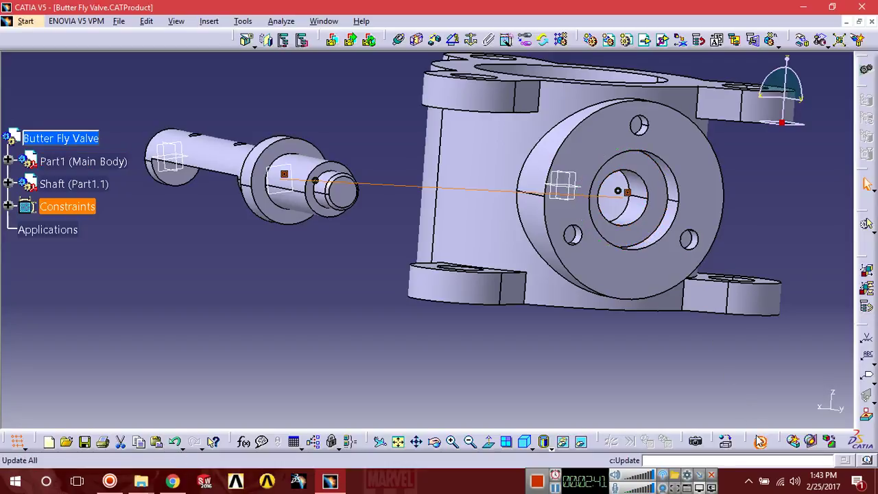
left_click(759, 441)
- Try to shift the shaft with the compass, undo the move, and detach the compass
middle_click_drag(631, 272, 296, 251)
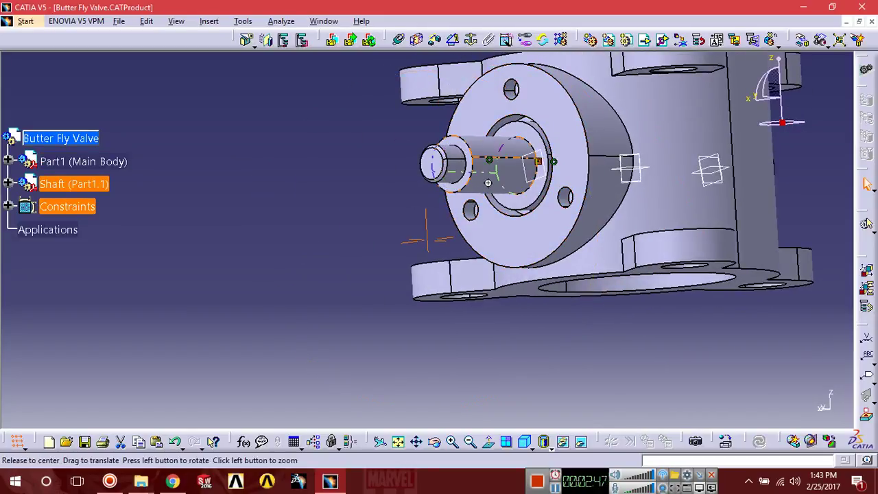
middle_click_drag(488, 182, 494, 237)
middle_click_drag(594, 166, 497, 209)
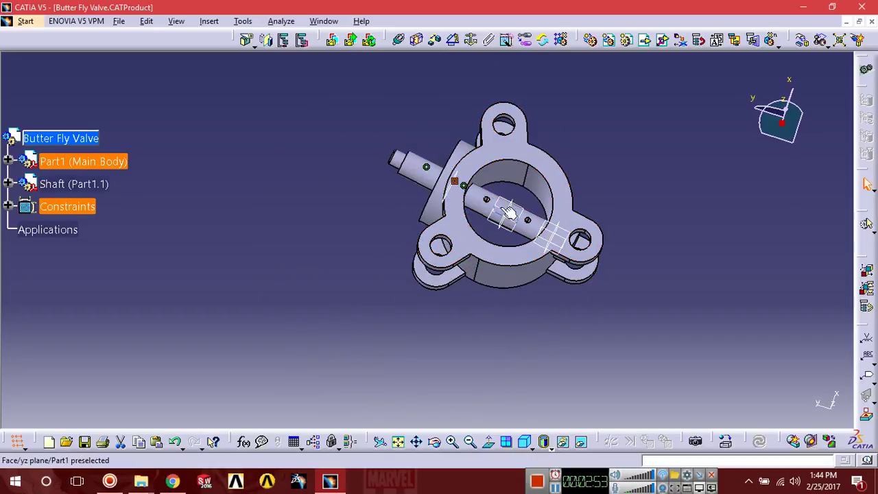
middle_click_drag(490, 154, 692, 149)
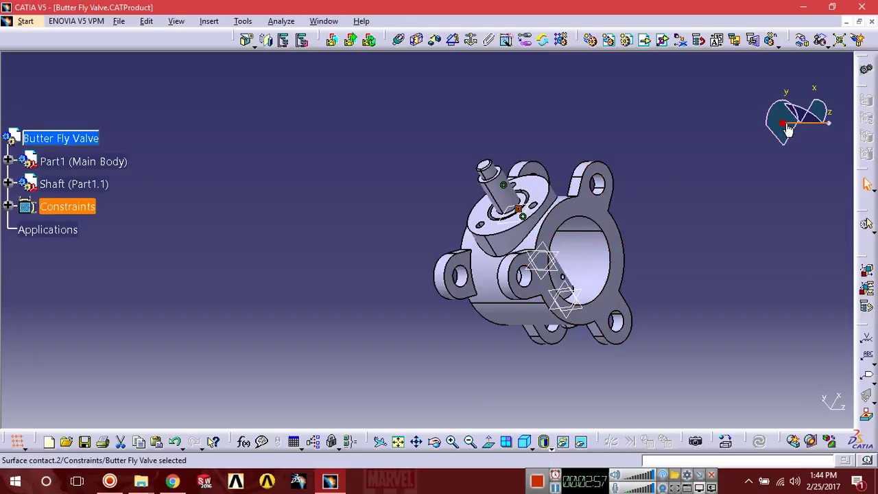
left_click_drag(784, 123, 484, 166)
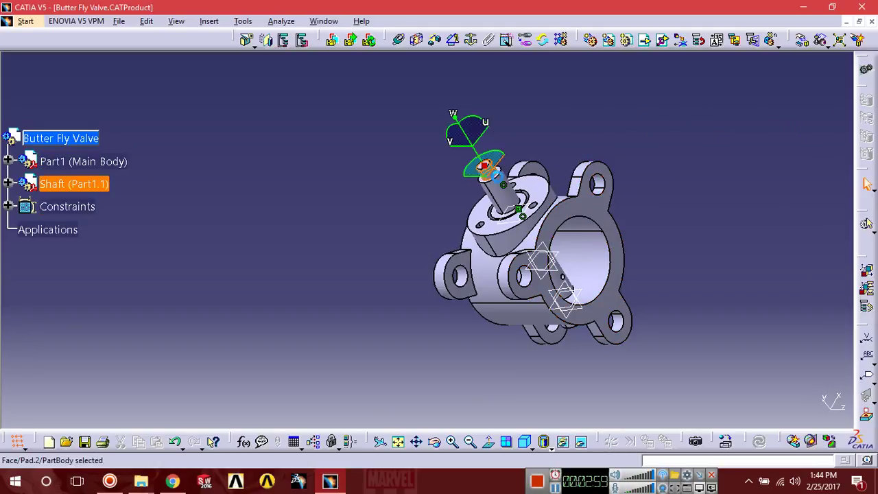
middle_click_drag(484, 165, 409, 134)
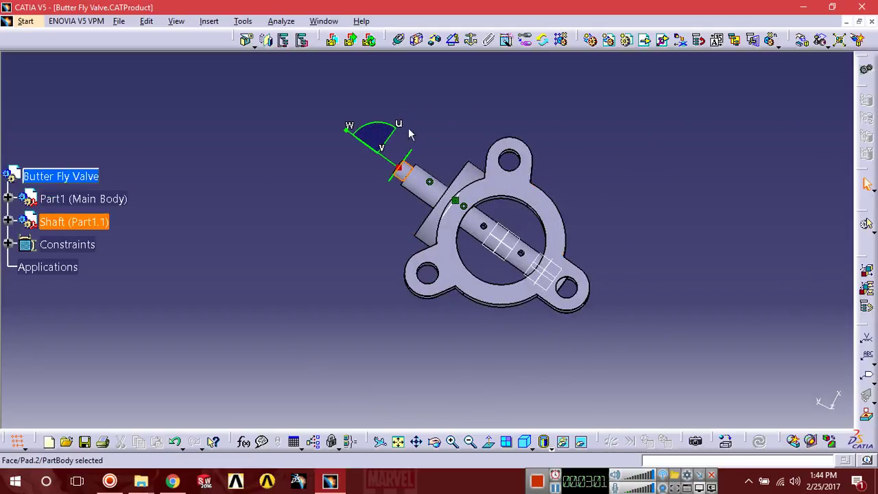
left_click_drag(409, 157, 400, 175)
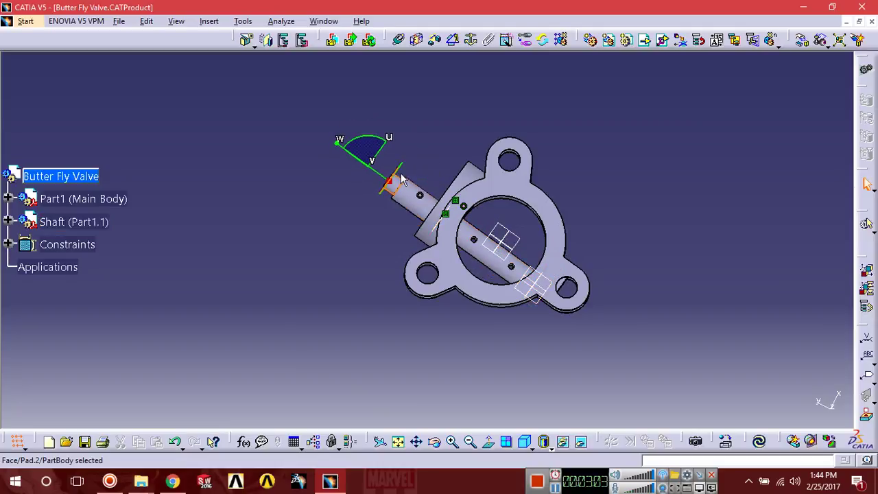
middle_click_drag(373, 252, 429, 266)
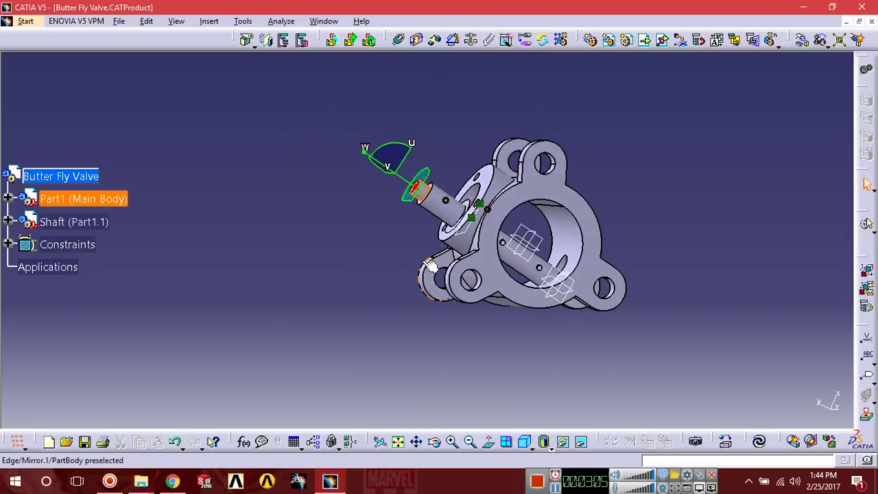
key("ctrl+z")
left_click(446, 235)
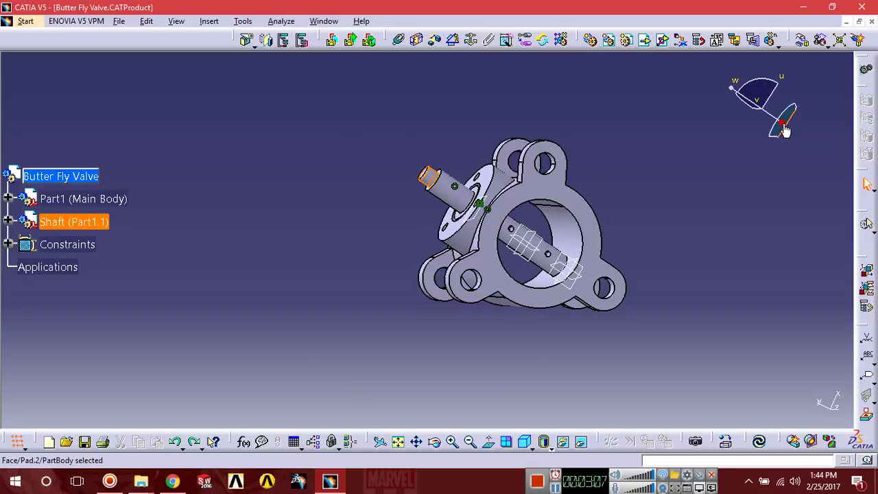
middle_click_drag(669, 69, 621, 210)
left_click(739, 149)
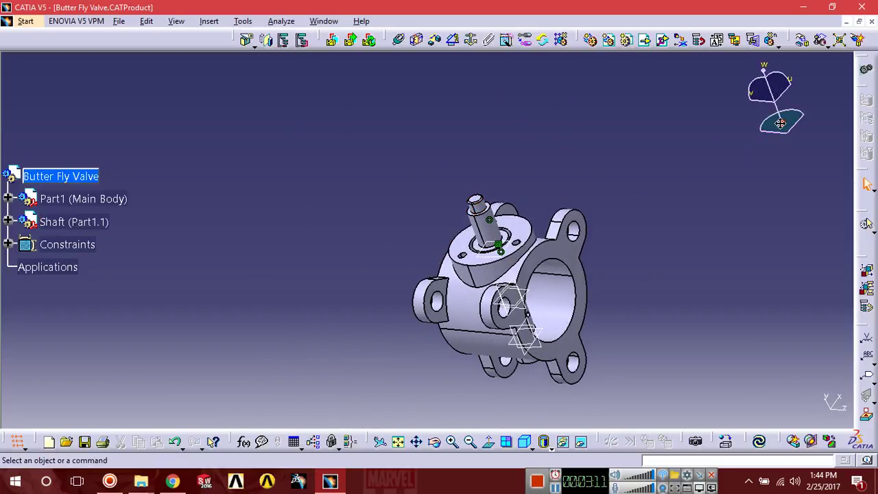
- Rotate the shaft about its own axis with the compass so its flat side faces the main bore's opening, and detach the compass
left_click_drag(781, 123, 507, 240)
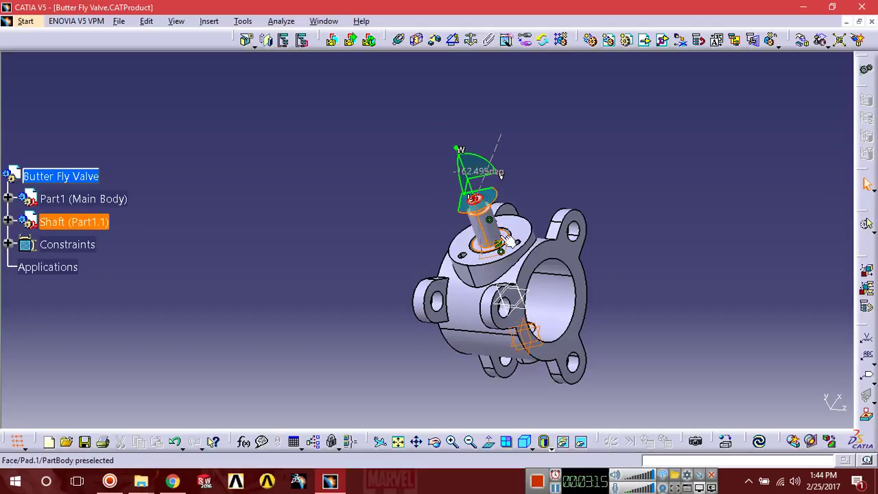
middle_click_drag(562, 257, 525, 257)
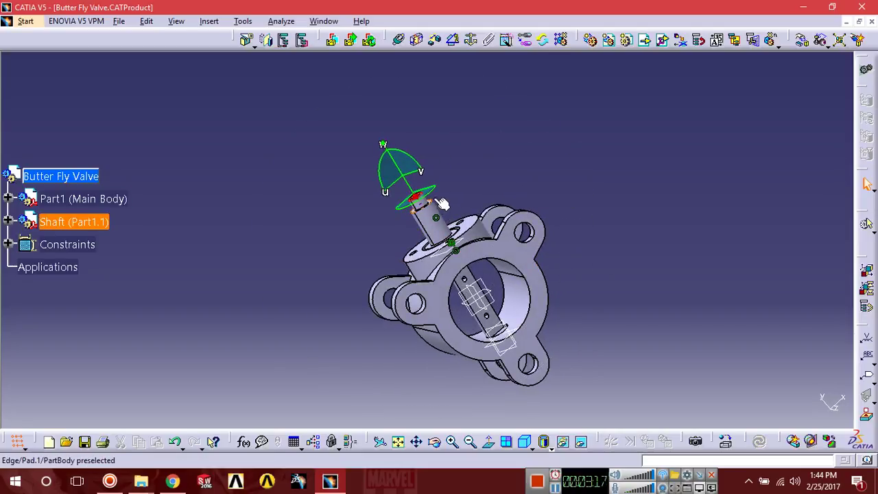
left_click_drag(432, 194, 428, 199)
middle_click_drag(581, 228, 581, 213)
left_click_drag(409, 172, 753, 128)
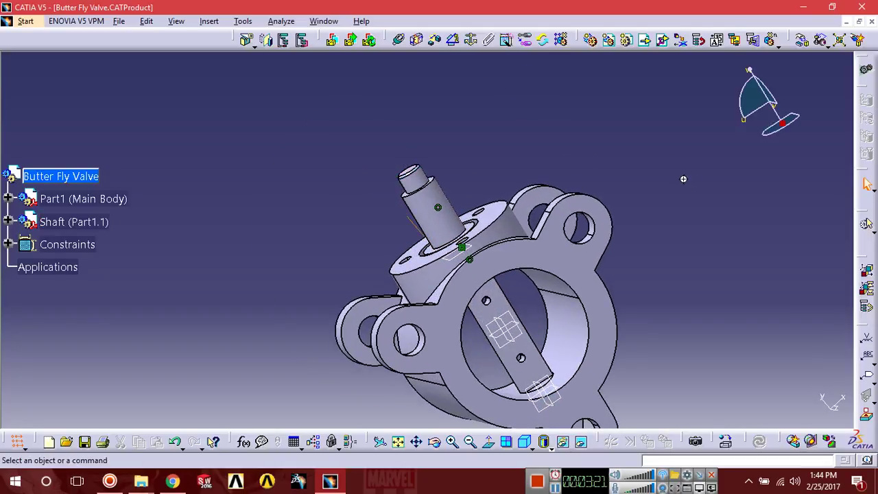
- Hide the xy, yz and zx planes of the main body part
middle_click_drag(683, 179, 673, 230)
left_click(524, 442)
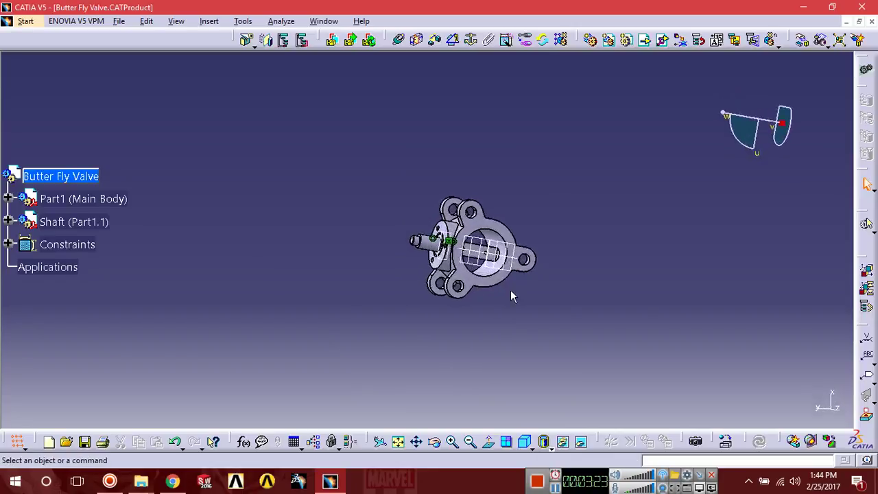
middle_click_drag(409, 242, 410, 213)
left_click(523, 443)
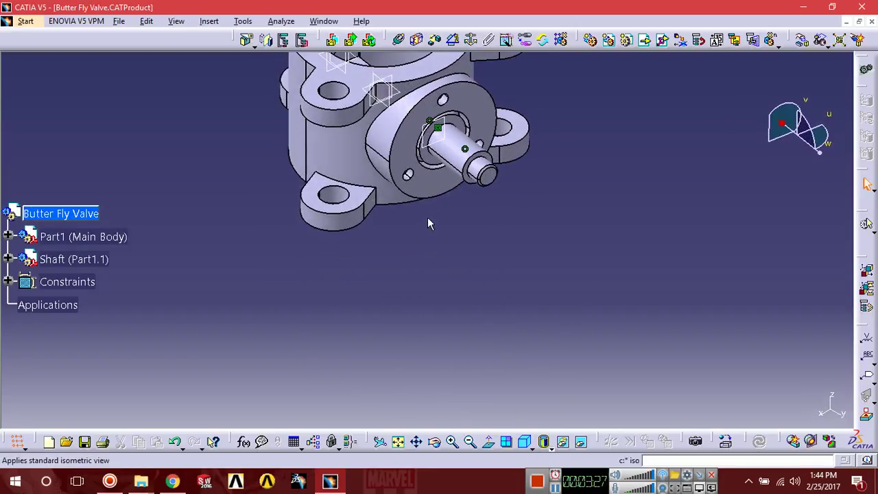
left_click(7, 237)
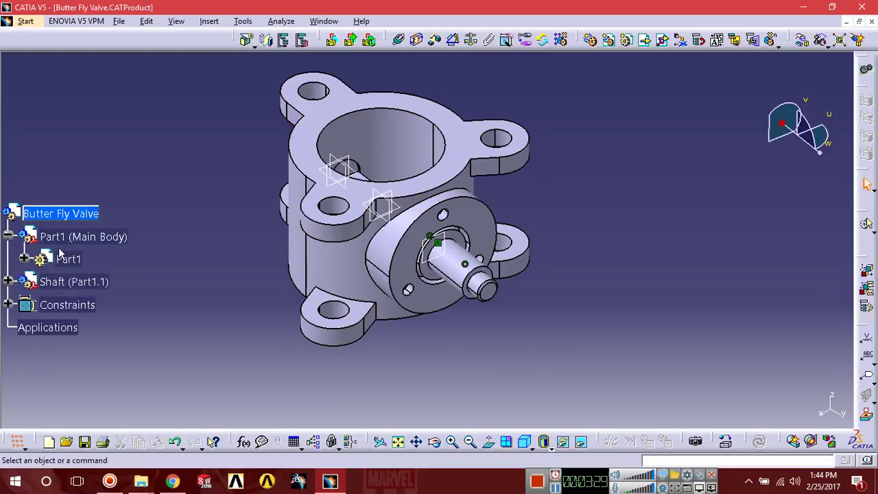
left_click(20, 259)
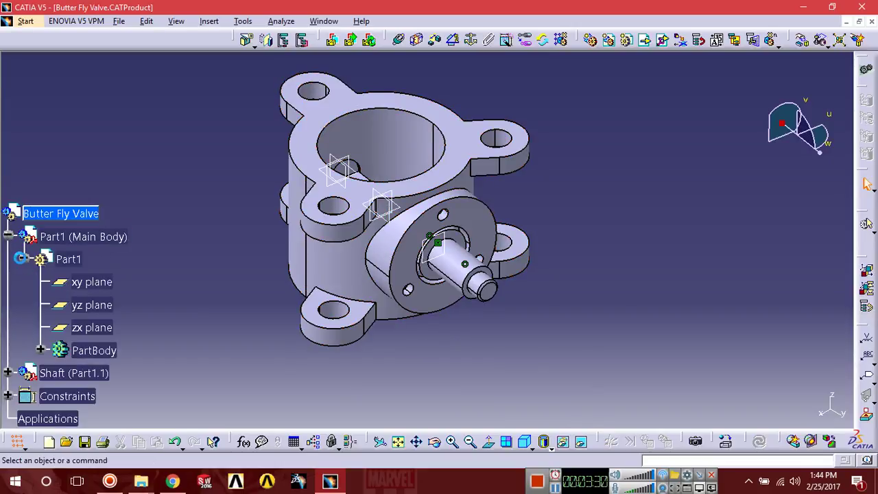
right_click(98, 335)
left_click(118, 187)
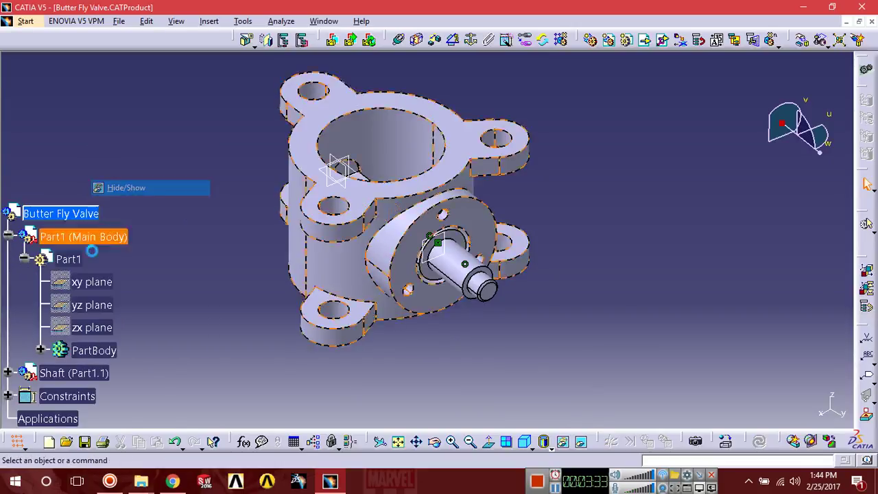
- Hide the xy, yz and zx planes of the shaft part
left_click(8, 374)
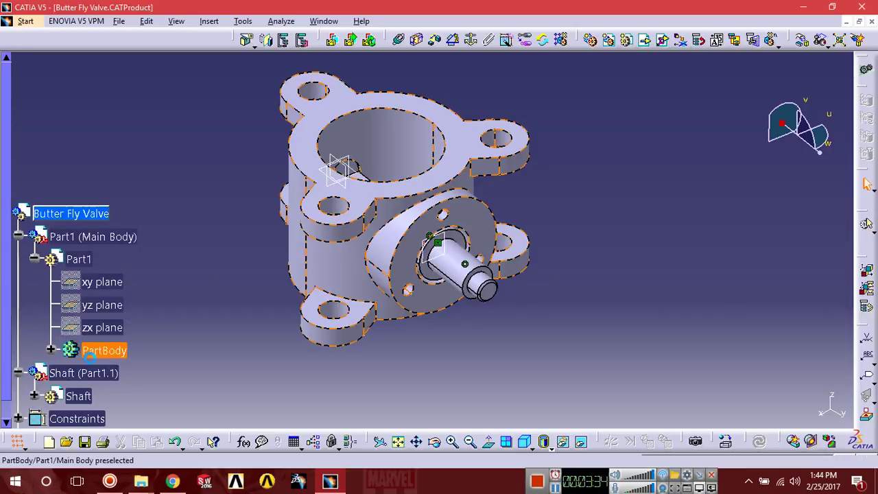
left_click(35, 396)
right_click(98, 376)
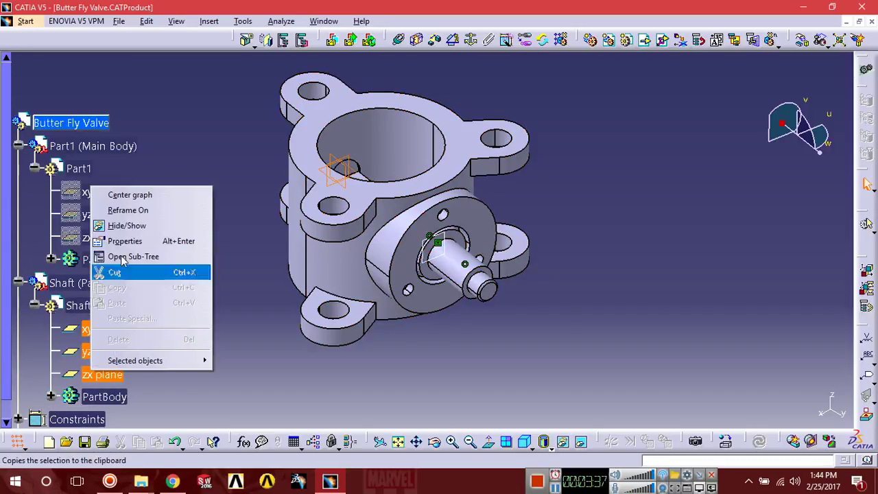
left_click(117, 226)
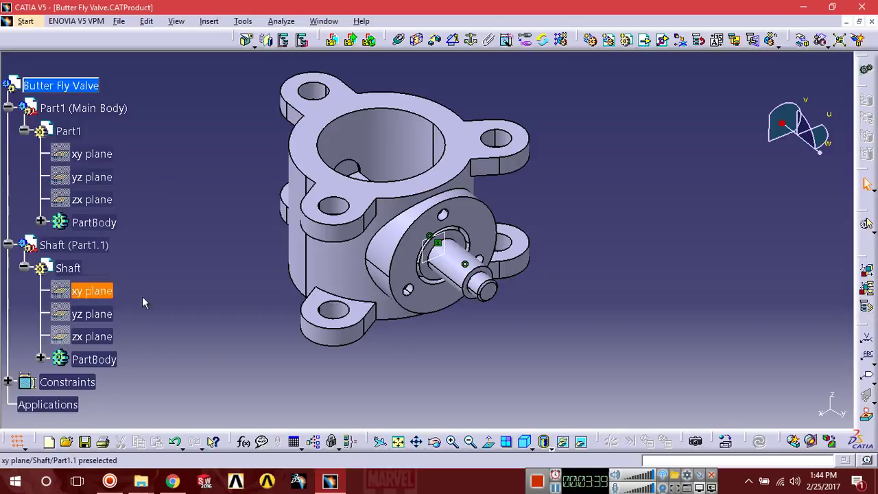
- Hide the shaft's remaining Plane.1 at the side flange and collapse the main body and shaft branches in the tree
middle_click_drag(288, 296, 429, 258)
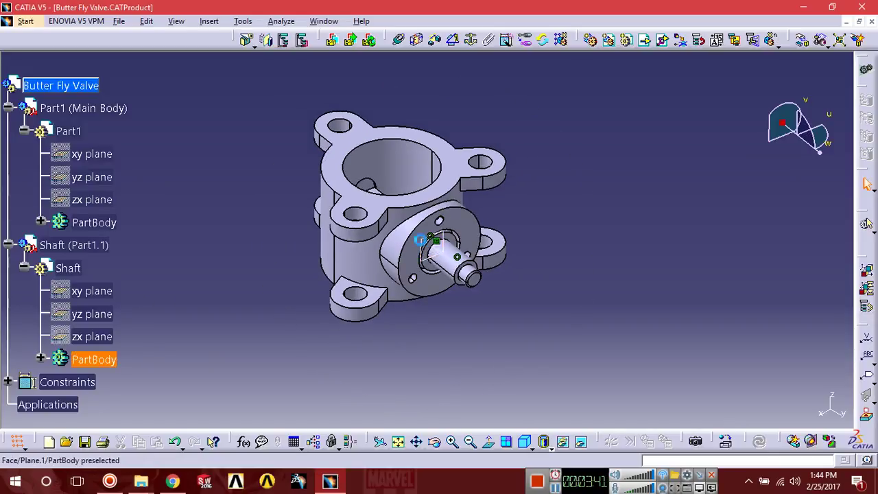
right_click(429, 237)
left_click(470, 276)
middle_click_drag(586, 282, 539, 283)
left_click(7, 108)
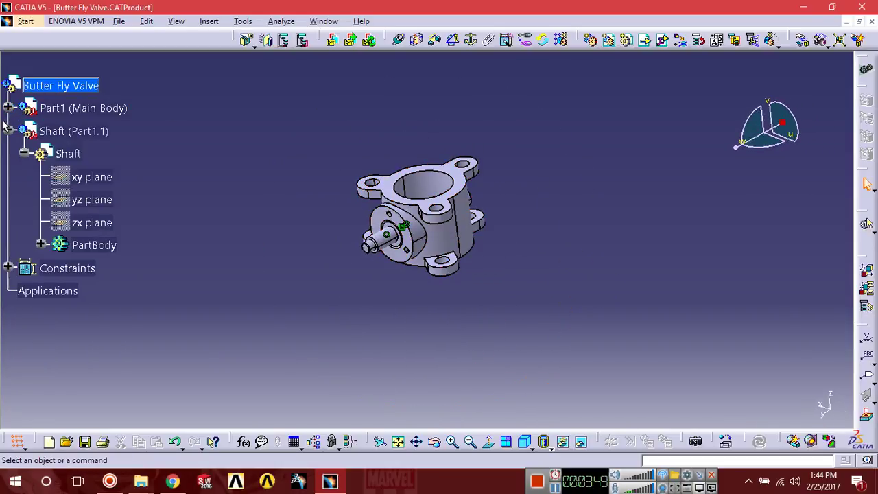
left_click(7, 130)
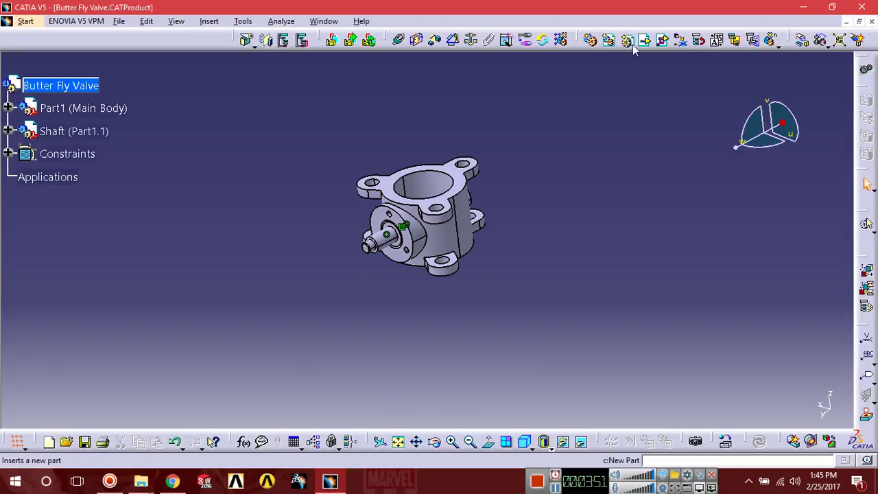
- Insert the existing Retainer part into the Butter Fly Valve product with positioning, accepting it without Smart Move constraints
left_click(74, 85)
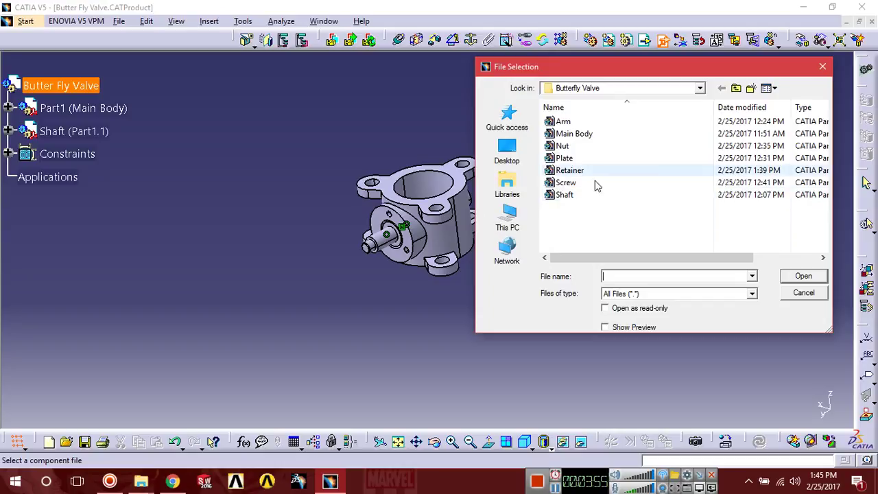
double_click(570, 171)
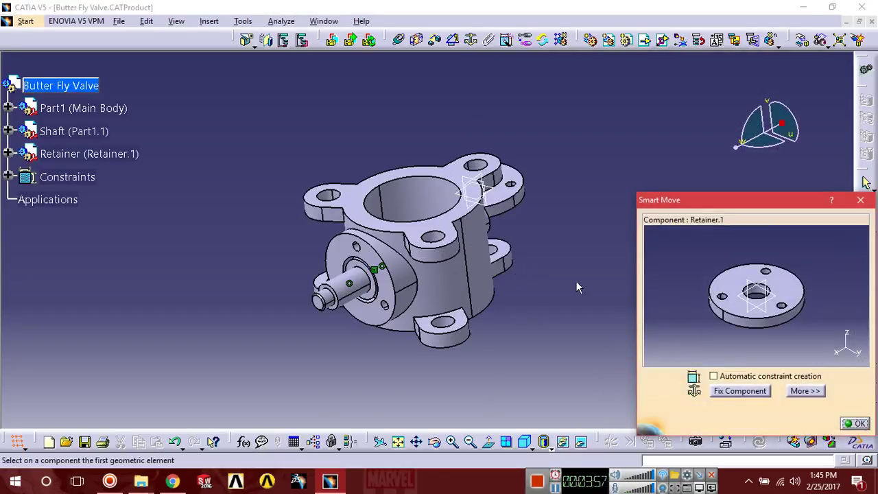
left_click(855, 423)
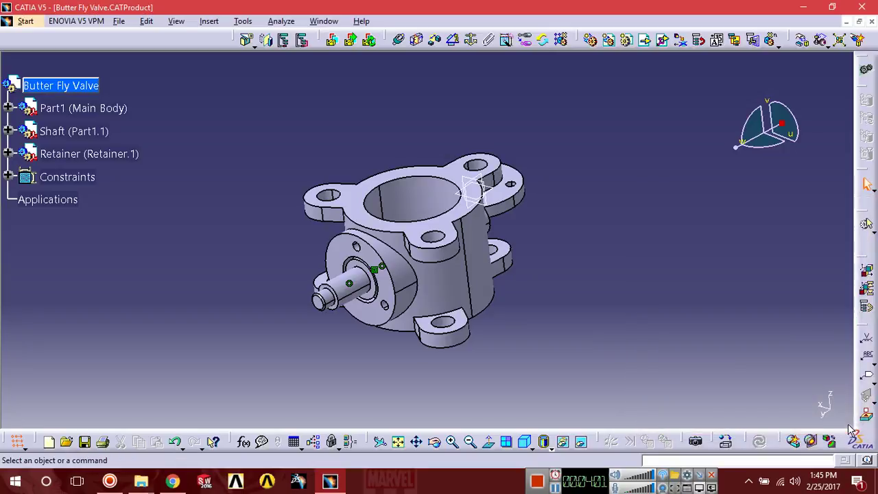
middle_click_drag(582, 254, 473, 318)
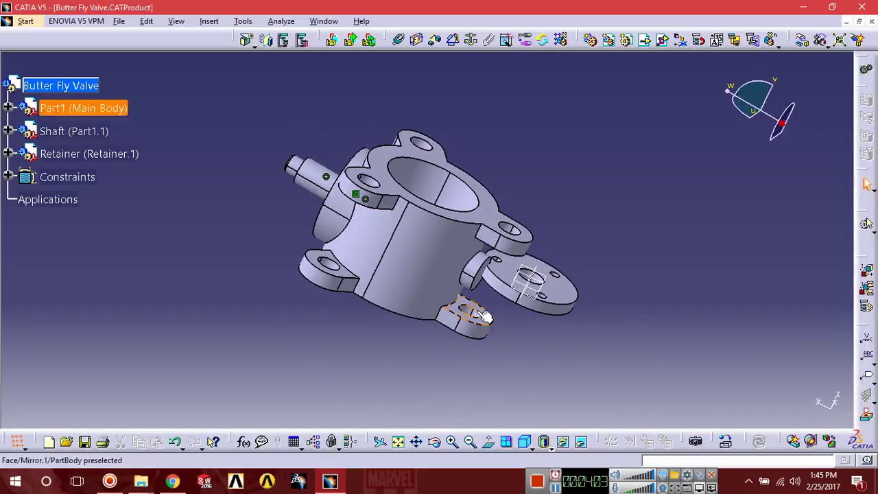
- Add a contact constraint between the retainer's flat face and the main body's shaft-side flange face, and update the assembly
middle_click_drag(587, 290, 613, 251)
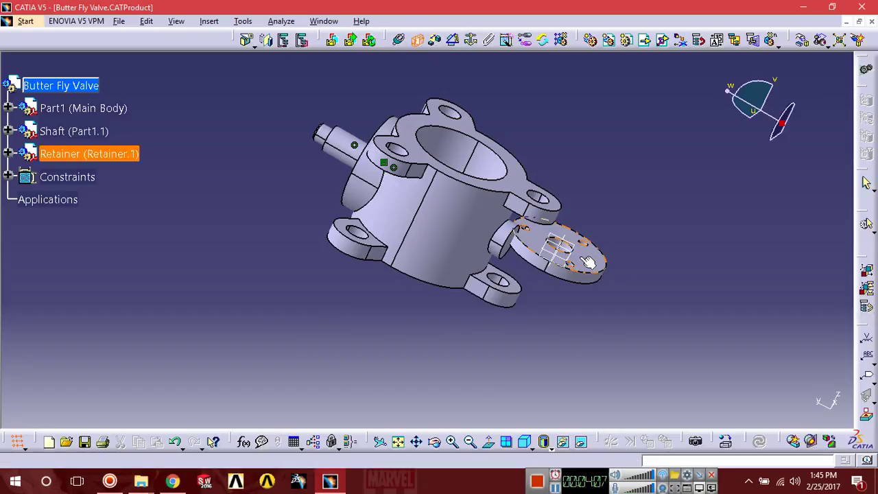
middle_click_drag(379, 229, 372, 202)
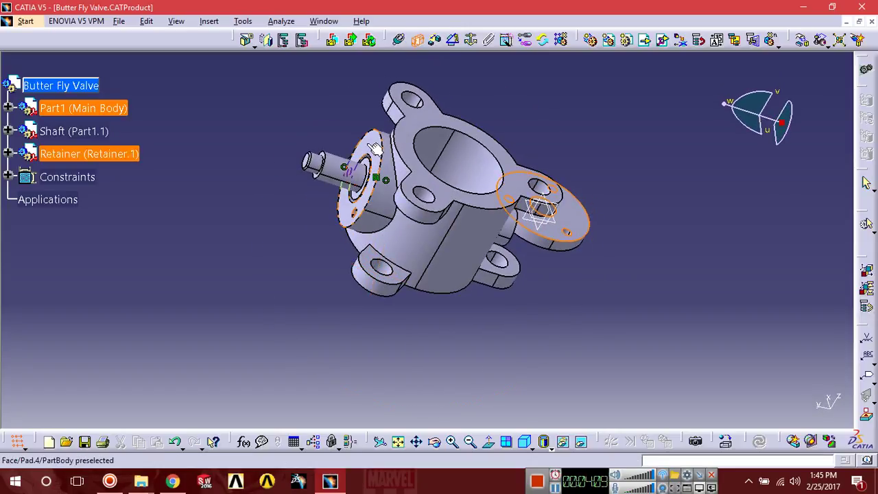
left_click(371, 202)
left_click(760, 445)
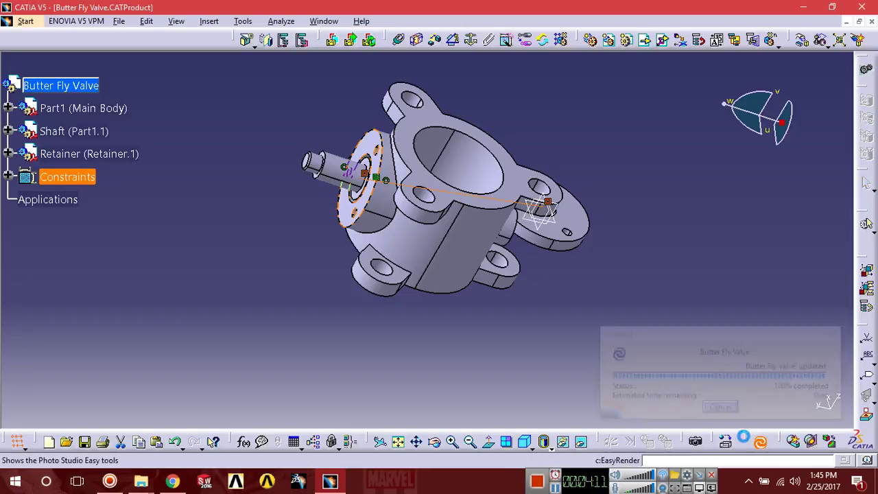
- Make a retainer screw hole's axis coincident with the lower screw hole of the main body's shaft flange, and update the assembly
middle_click_drag(542, 323, 630, 348)
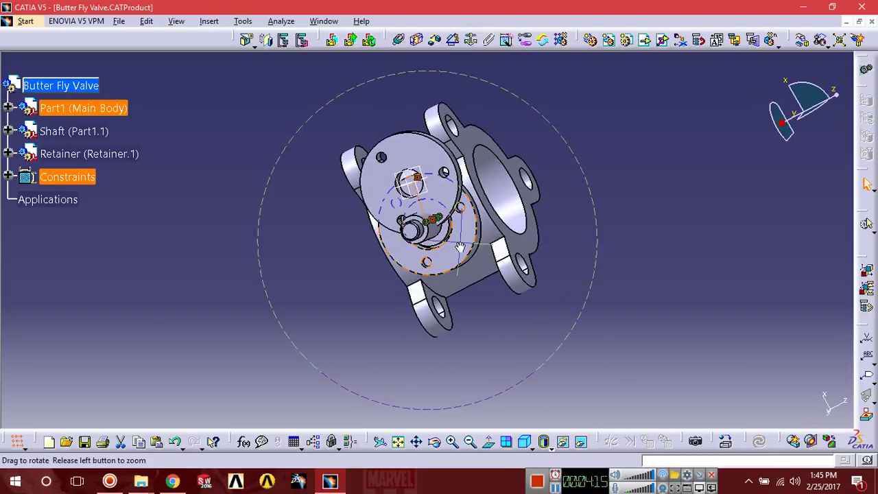
middle_click_drag(460, 247, 433, 302)
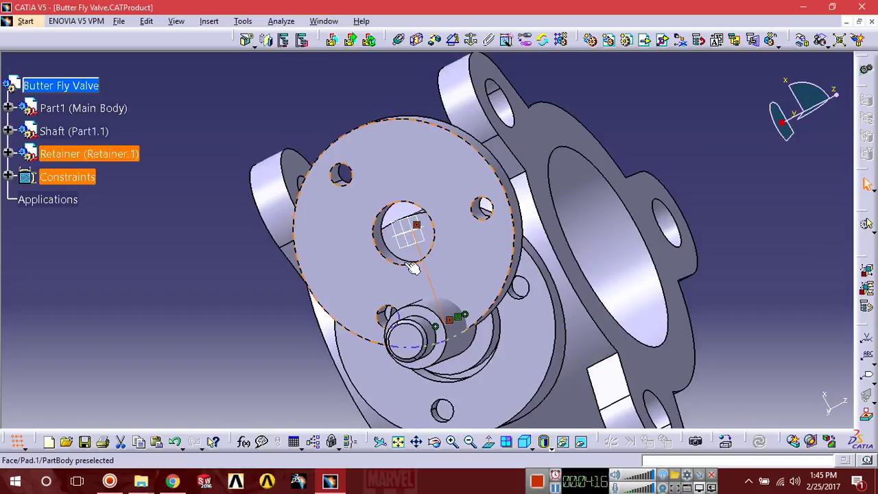
left_click(400, 40)
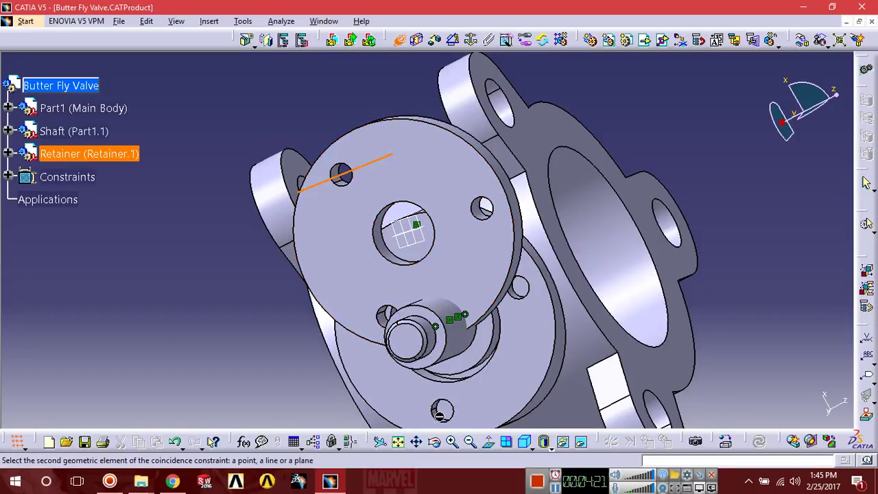
middle_click_drag(437, 410, 385, 296)
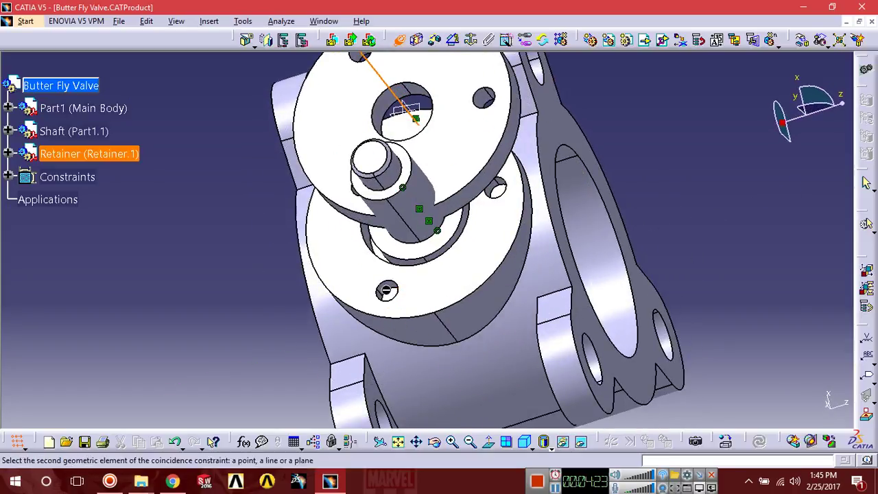
left_click(386, 290)
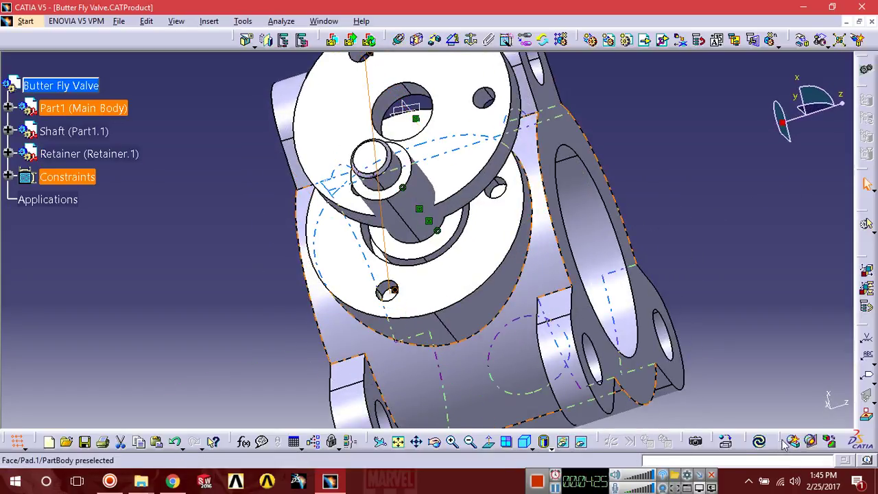
left_click(761, 444)
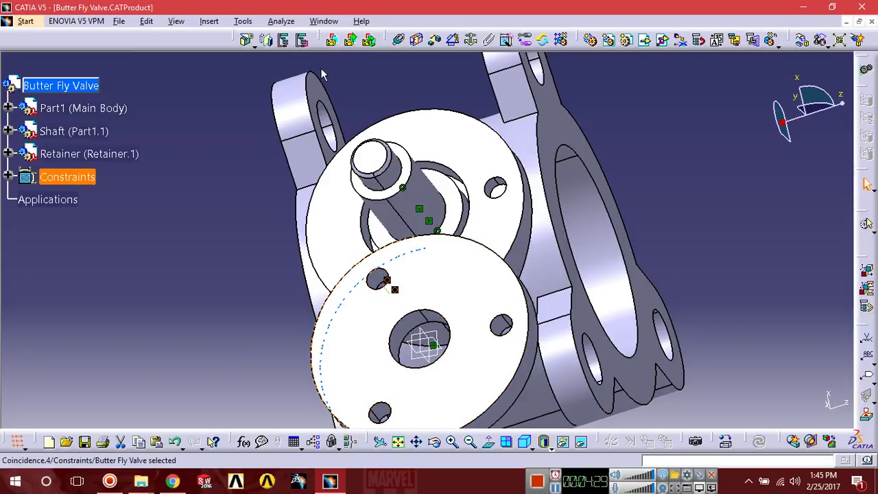
- Make a second retainer screw hole's axis coincident with the upper hole of the main body's shaft flange, and update the assembly
left_click(398, 41)
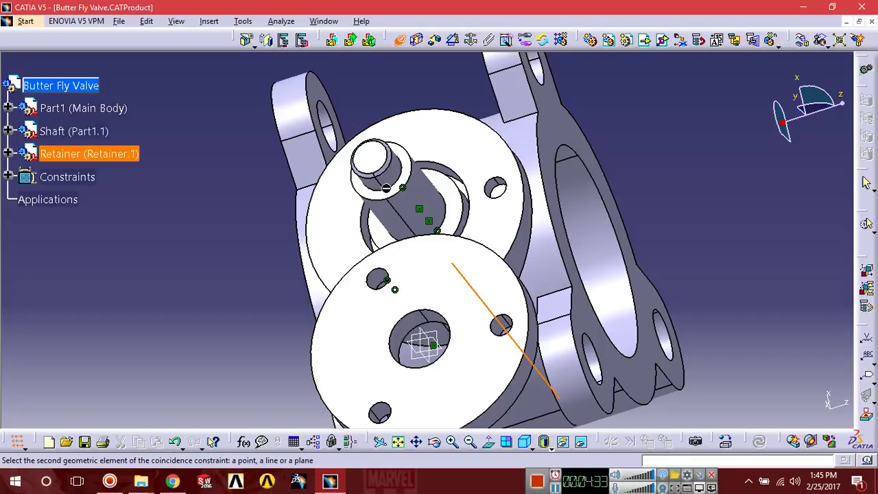
middle_click_drag(407, 157, 316, 269)
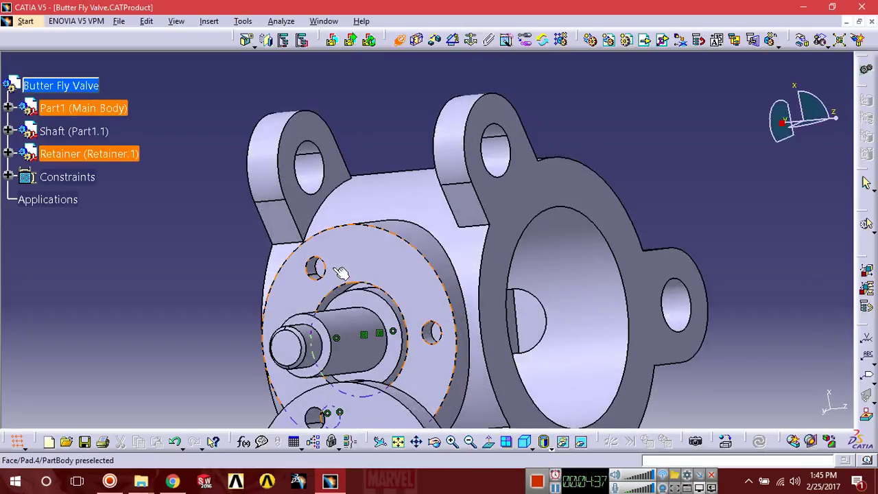
left_click(316, 269)
left_click(315, 268)
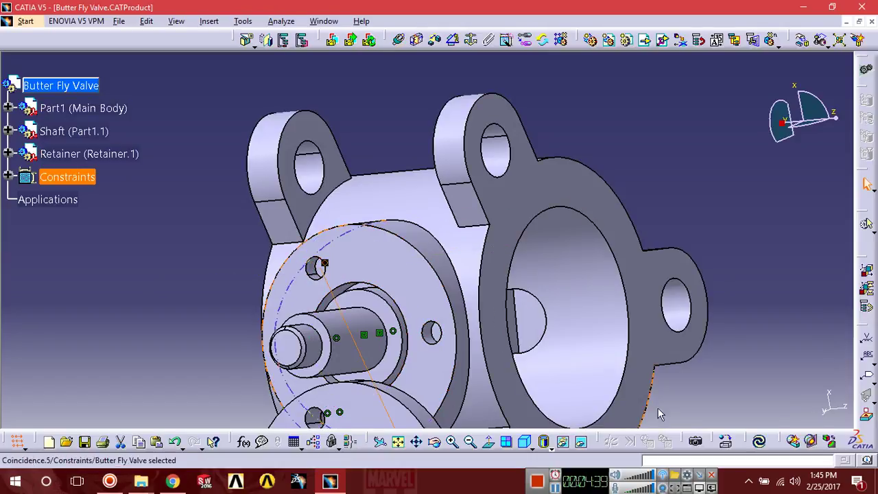
left_click(759, 441)
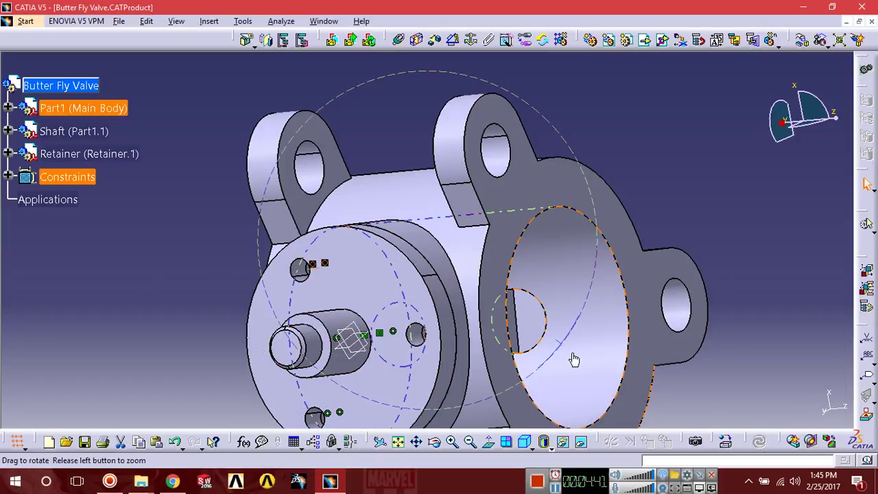
middle_click_drag(572, 359, 621, 280, "ctrl")
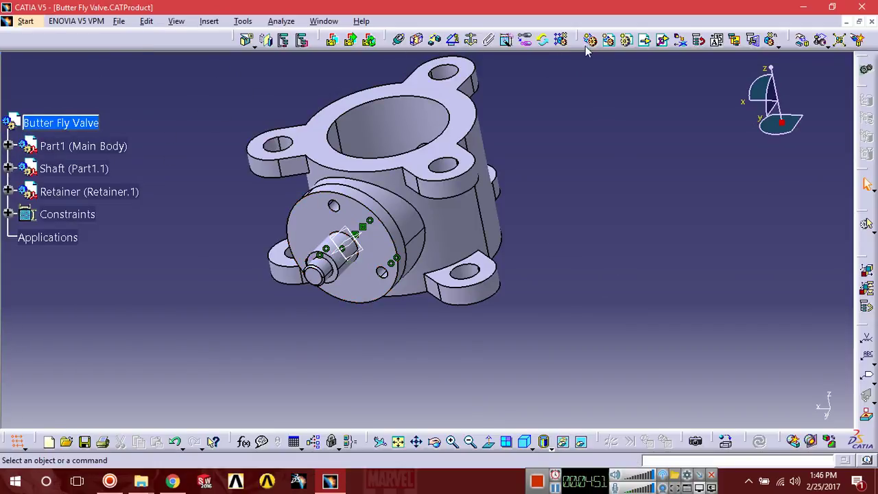
- Insert the existing Screw part into the Butter Fly Valve product with positioning, accepting it without Smart Move constraints
left_click(26, 120)
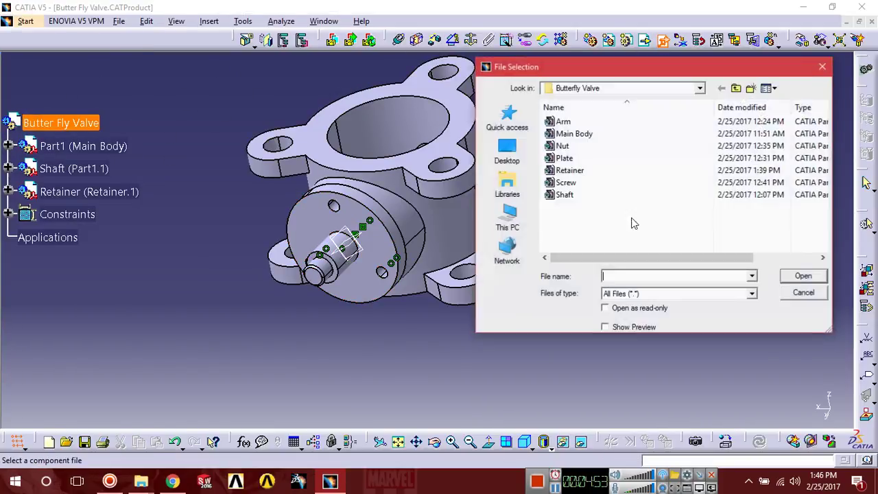
double_click(590, 183)
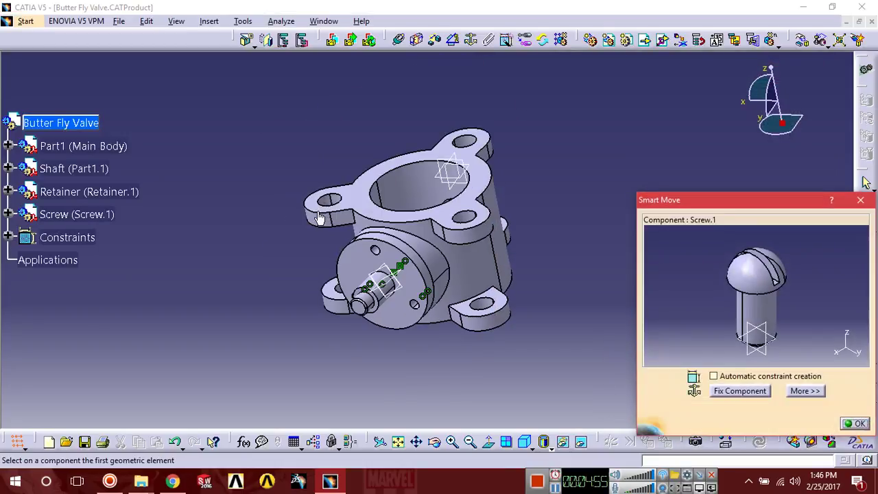
left_click(858, 424)
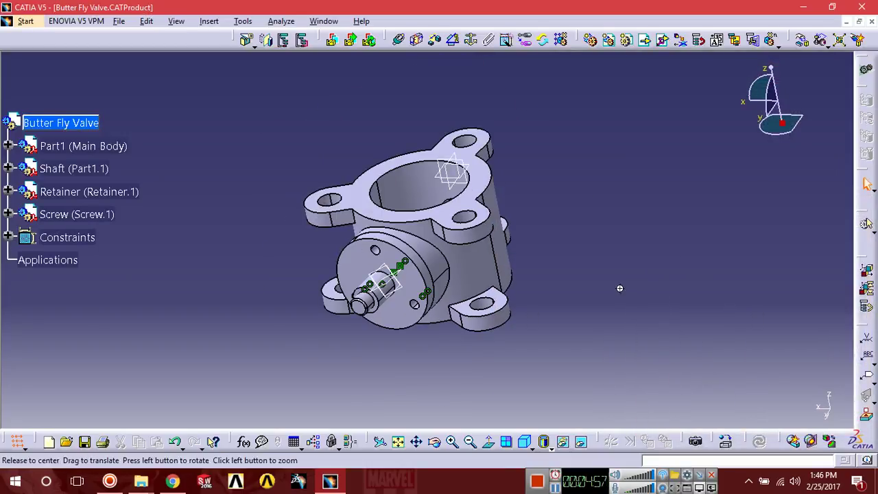
- Make the first screw's axis coincident with the retainer's upper hole, and update the assembly
middle_click_drag(619, 289, 365, 64)
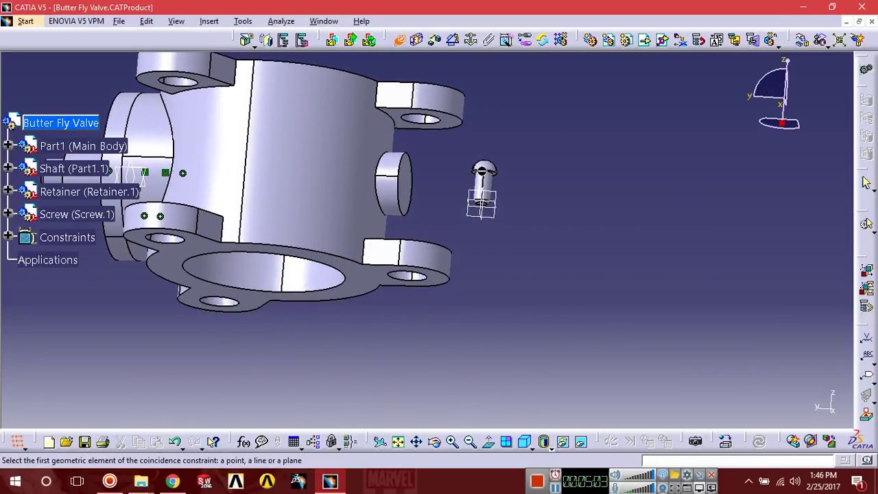
middle_click_drag(404, 203, 498, 305)
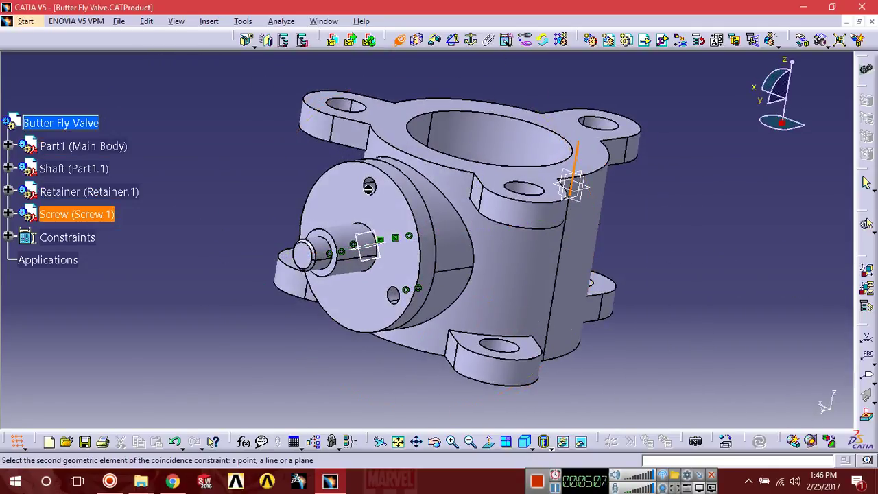
left_click(371, 188)
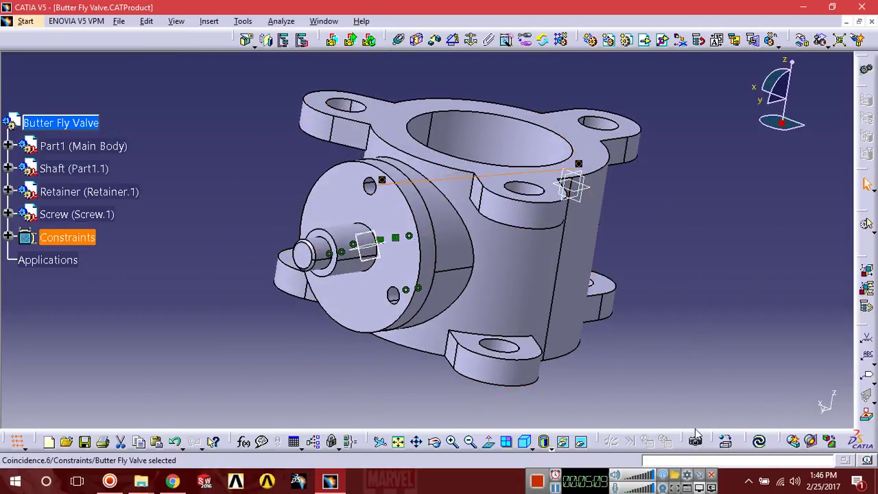
left_click(766, 448)
- Add a contact constraint between the underside of the first screw's head and the retainer's outer face, and update the assembly
middle_click_drag(679, 271, 251, 241)
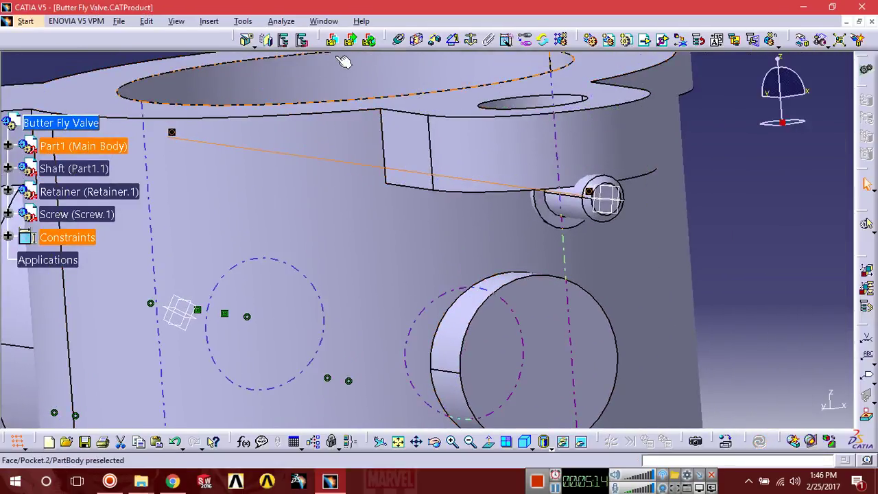
left_click(416, 43)
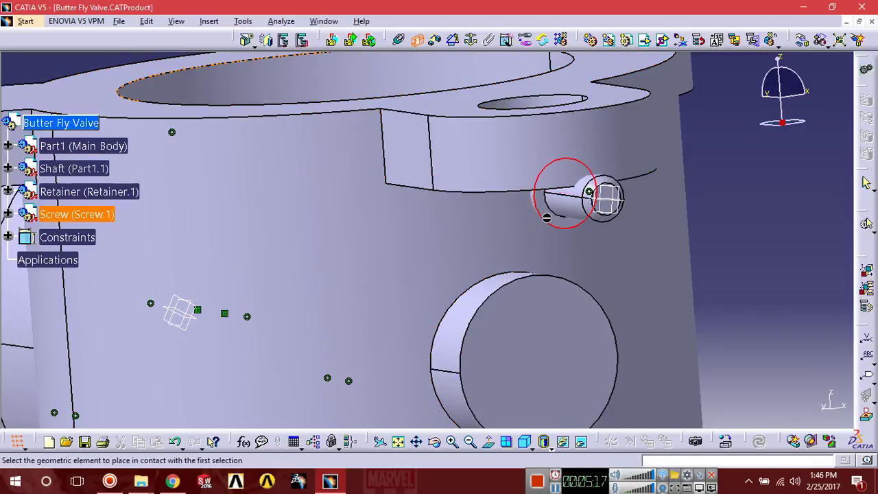
left_click(546, 218)
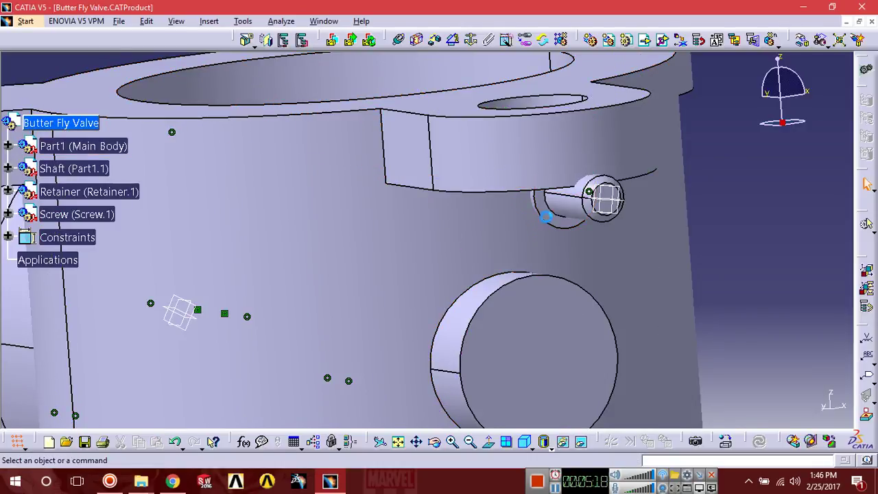
left_click(419, 41)
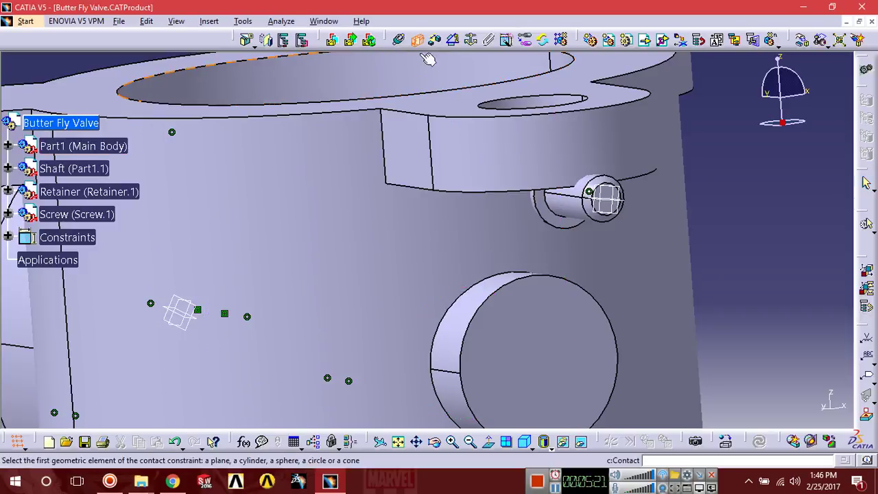
middle_click_drag(437, 229, 441, 299)
middle_click_drag(261, 261, 515, 291)
left_click(343, 277)
left_click(759, 442)
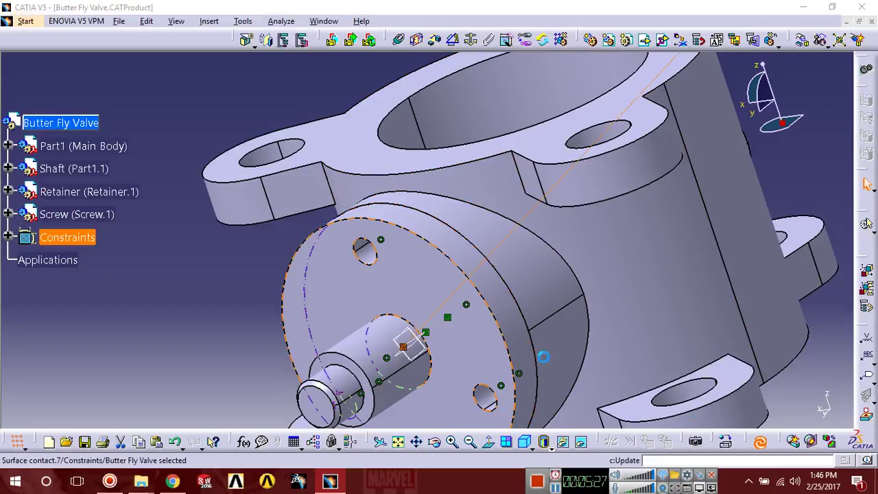
mouse_move(456, 298)
middle_mouse_down()
mouse_move(464, 330)
mouse_move(457, 360)
mouse_move(455, 297)
middle_mouse_up()
- Insert a second existing Screw part into the Butter Fly Valve product, accepting it without Smart Move constraints
left_click(124, 295)
left_click(60, 129)
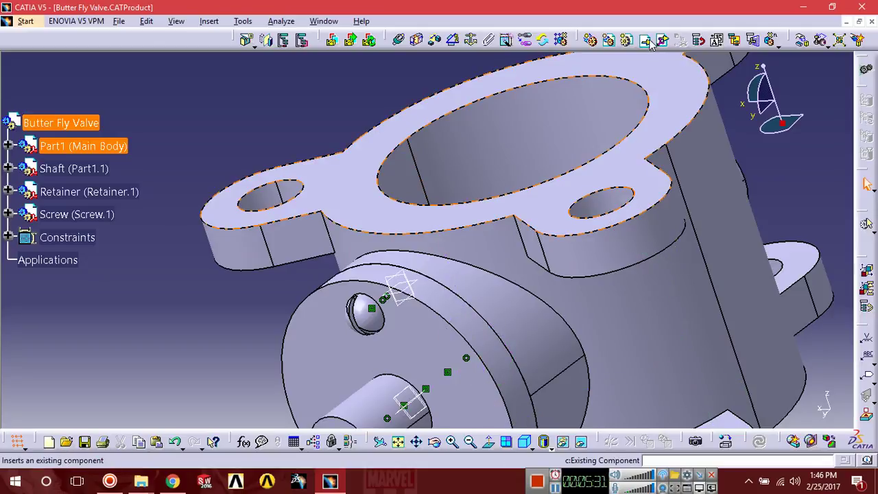
left_click(651, 43)
double_click(588, 181)
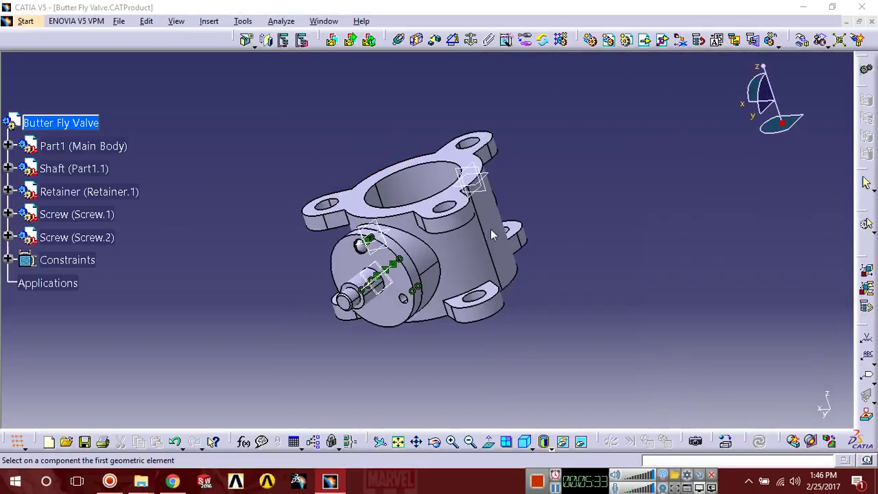
left_click(859, 426)
- Make the second screw's axis coincident with the retainer's empty lower hole nearest the main body's lower lug, and update the assembly
middle_click_drag(655, 276, 409, 60)
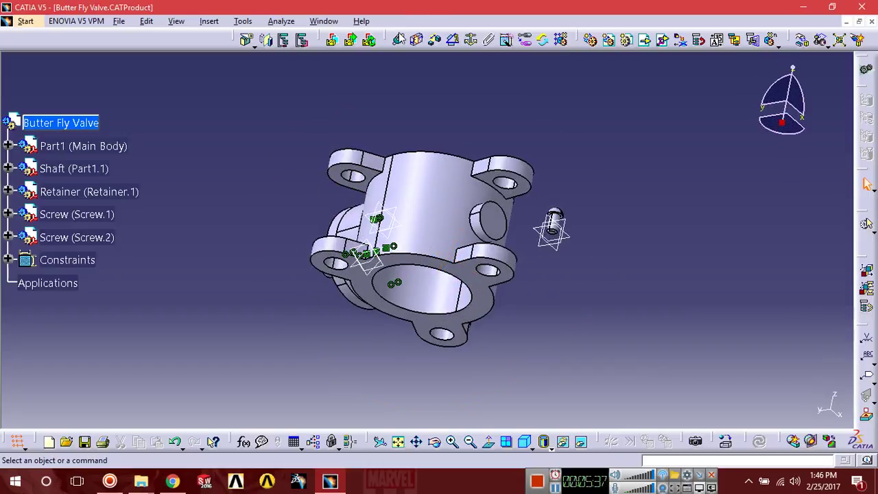
left_click(400, 39)
middle_click_drag(548, 206, 561, 147, "ctrl")
middle_click_drag(566, 219, 529, 323)
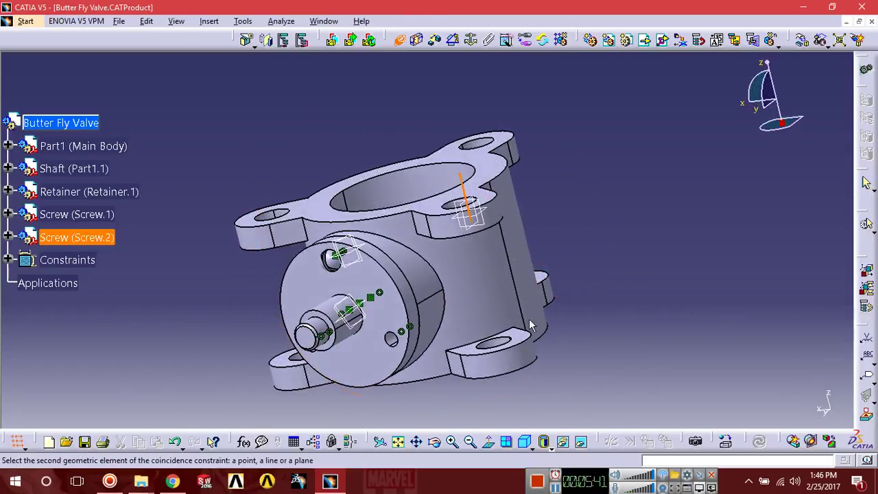
middle_click_drag(374, 328, 380, 269, "ctrl")
middle_click_drag(376, 399, 404, 197)
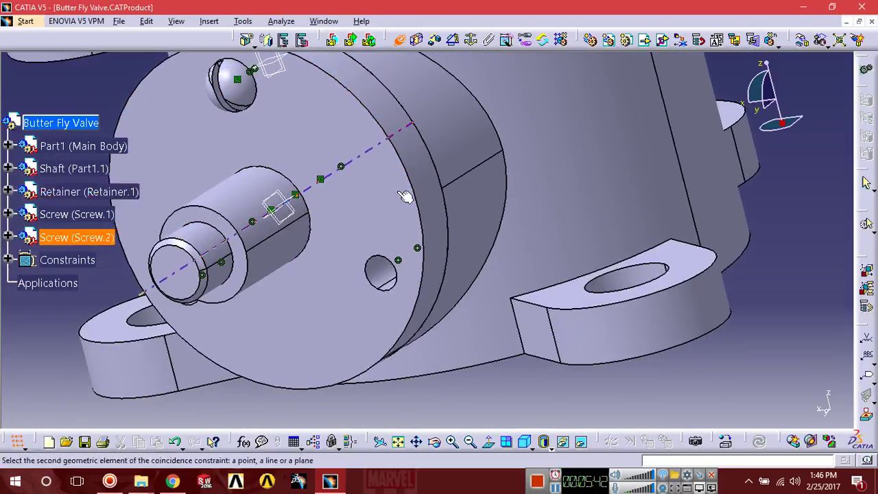
left_click(383, 278)
left_click(760, 442)
- Add a contact constraint between the underside of the second screw's head and the retainer's outer face
middle_click_drag(549, 329, 505, 176)
left_click(417, 39)
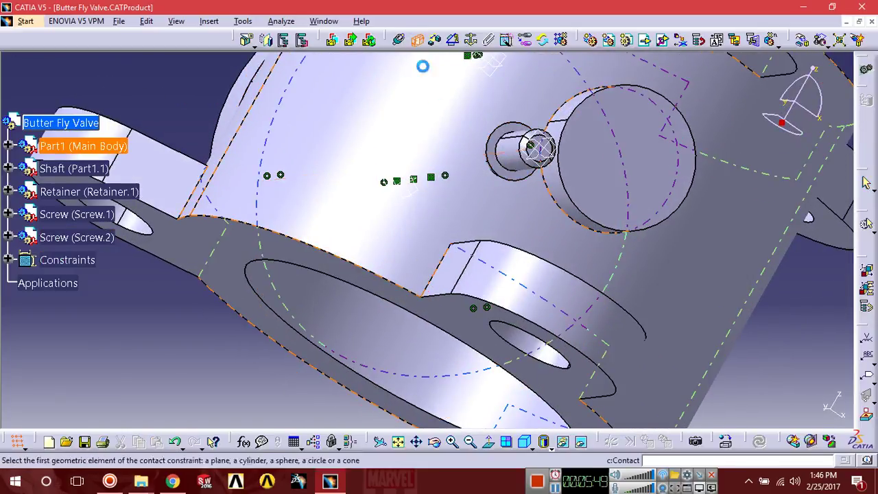
middle_click_drag(387, 207, 431, 343)
middle_click_drag(354, 232, 456, 247)
left_click(457, 247)
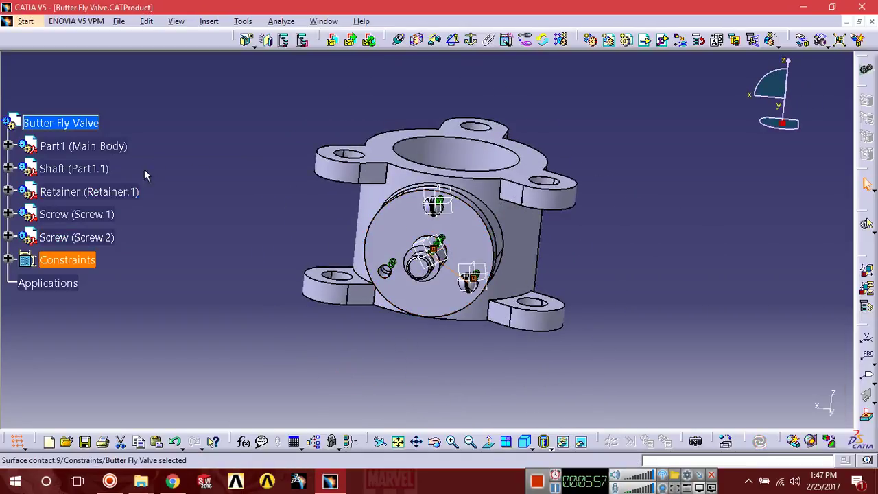
- Insert a third existing Screw part into the Butter Fly Valve product, accepting it without Smart Move constraints
middle_click_drag(144, 168, 196, 237)
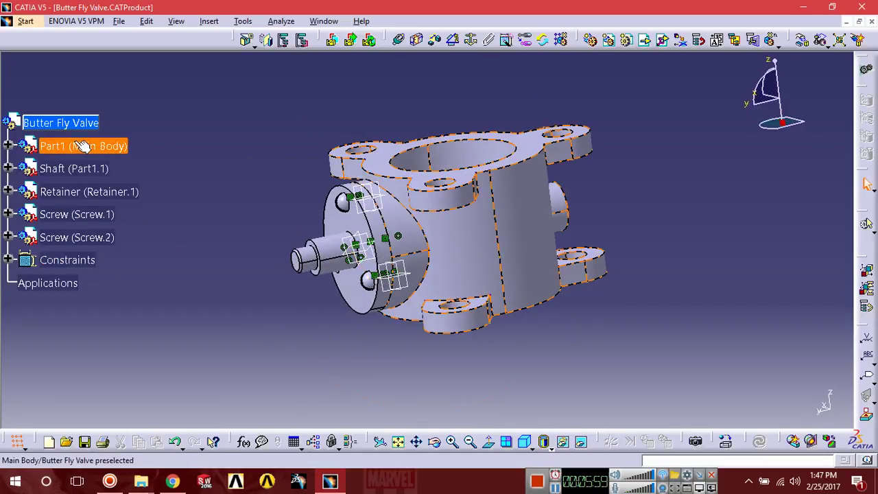
left_click(663, 41)
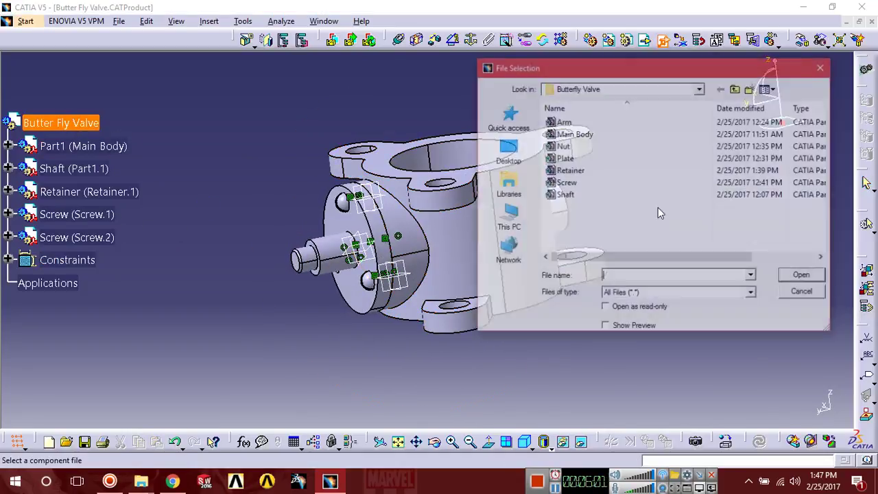
double_click(566, 183)
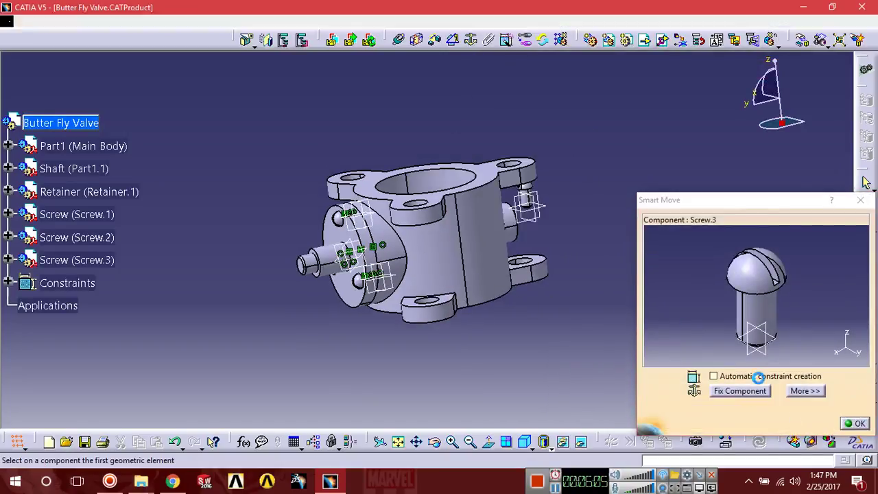
left_click(856, 424)
- Make the third screw's axis coincident with the axis of the retainer's remaining empty hole, and update the assembly
middle_click_drag(631, 288, 401, 70)
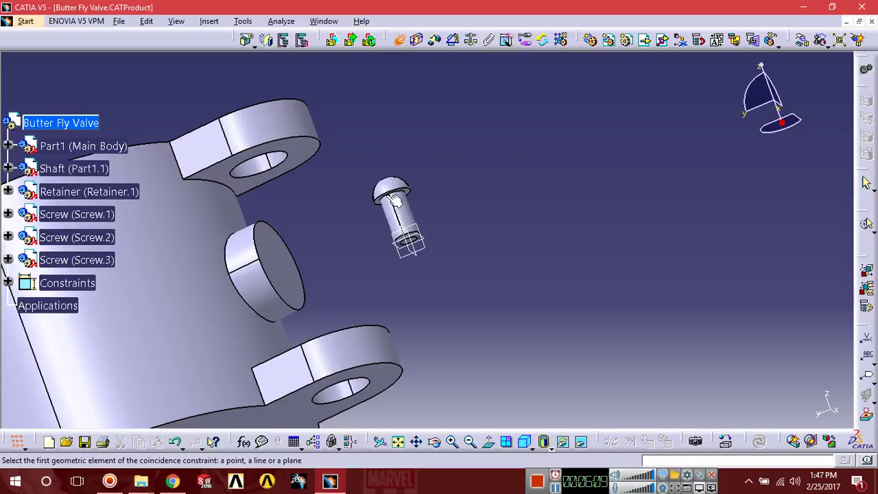
middle_click_drag(350, 228, 415, 361)
middle_click_drag(274, 296, 426, 268)
left_click(439, 269)
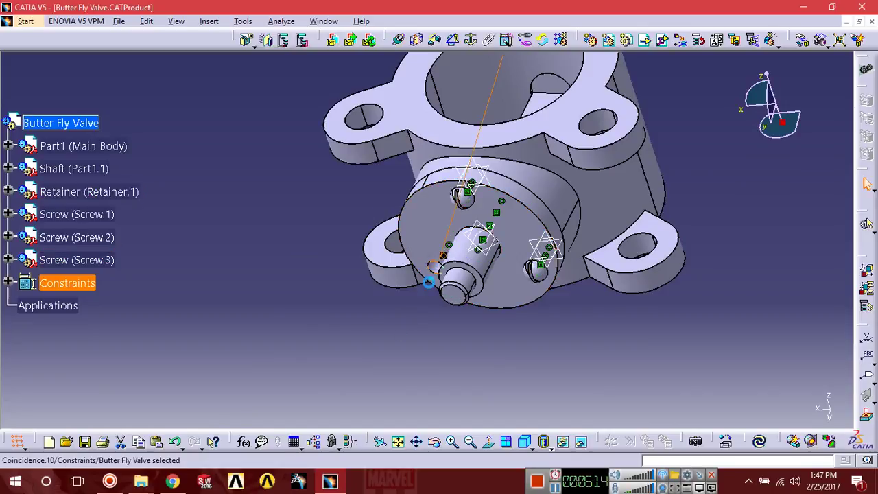
left_click(760, 444)
middle_click_drag(615, 349, 341, 263)
middle_click_drag(657, 398, 549, 261)
middle_click_drag(453, 234, 143, 55)
left_click(434, 40)
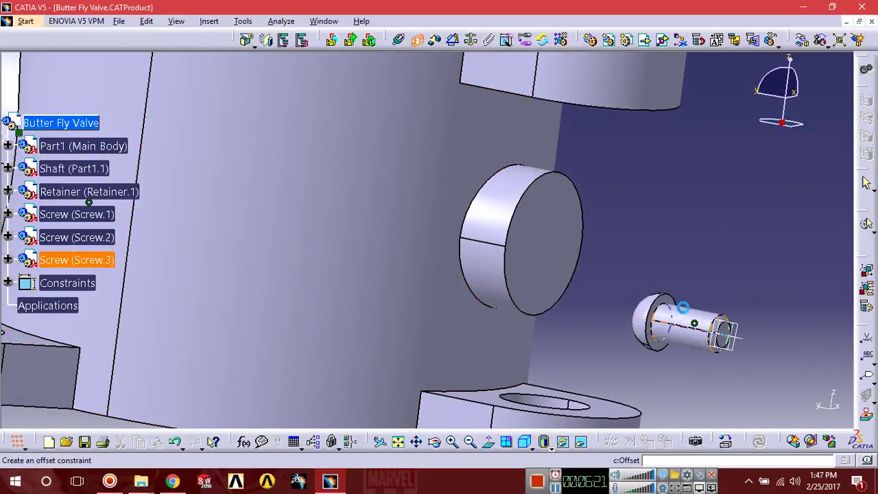
middle_click_drag(411, 282, 400, 260)
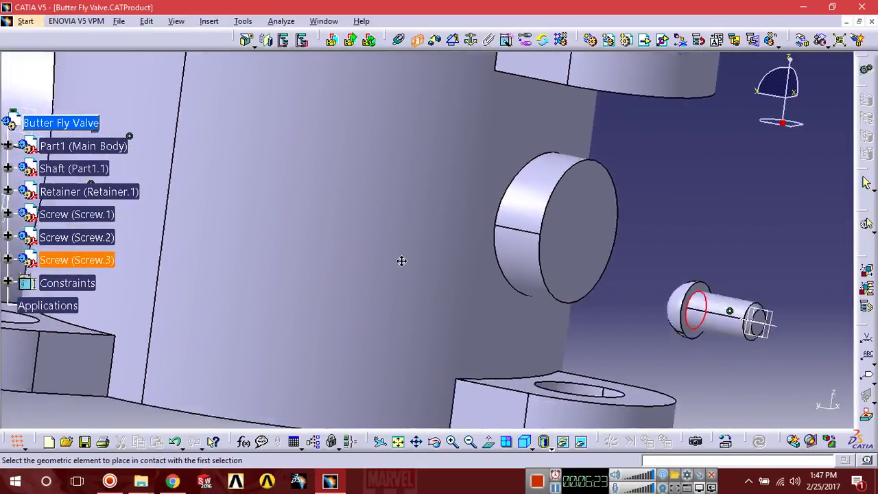
key("Escape")
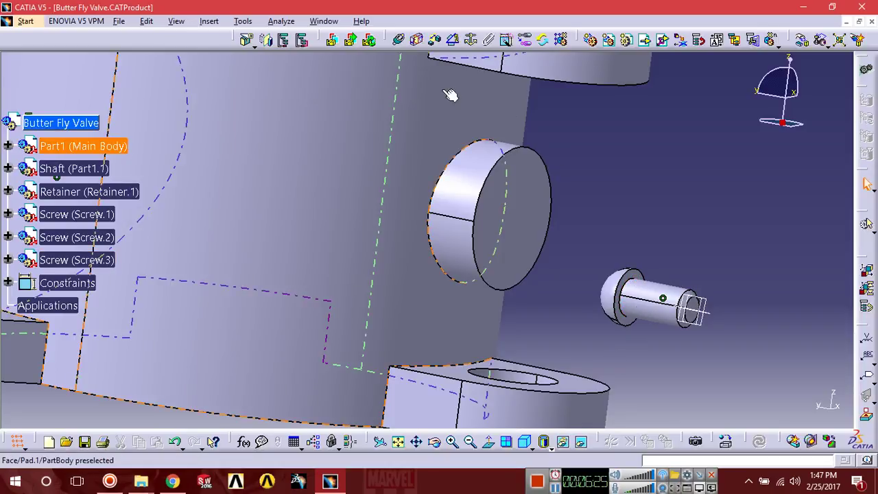
- Try to make the underside of the third screw's head coincident with the retainer's outer face in Opposite orientation, and undo that constraint
left_click(398, 42)
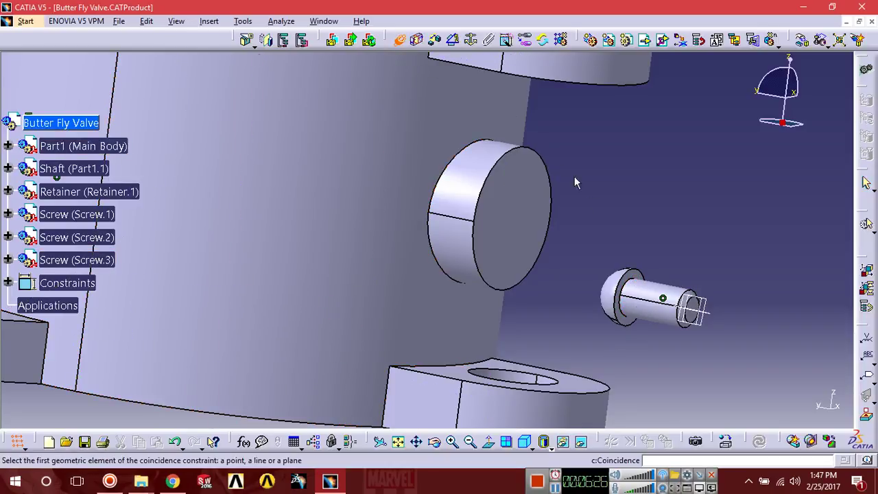
left_click(638, 276)
middle_click_drag(468, 214, 480, 297)
middle_click_drag(385, 255, 464, 210)
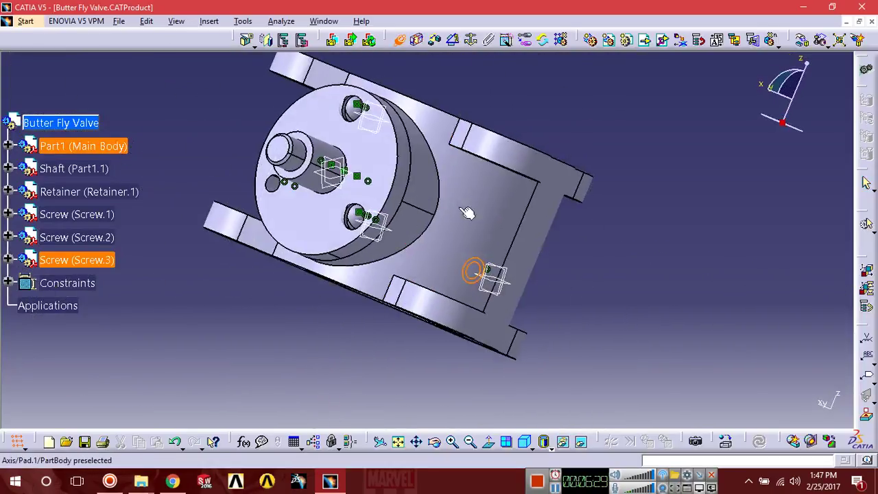
left_click(408, 160)
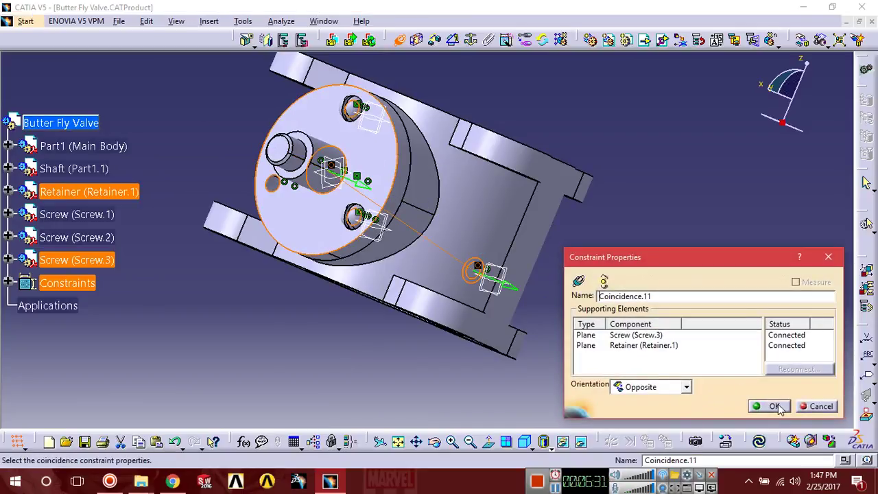
left_click(773, 406)
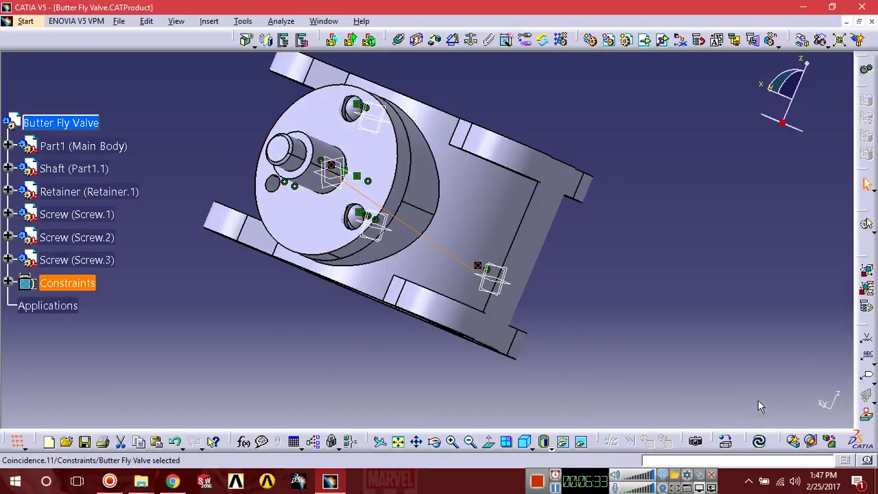
middle_click_drag(663, 303, 569, 290)
key("ctrl+z")
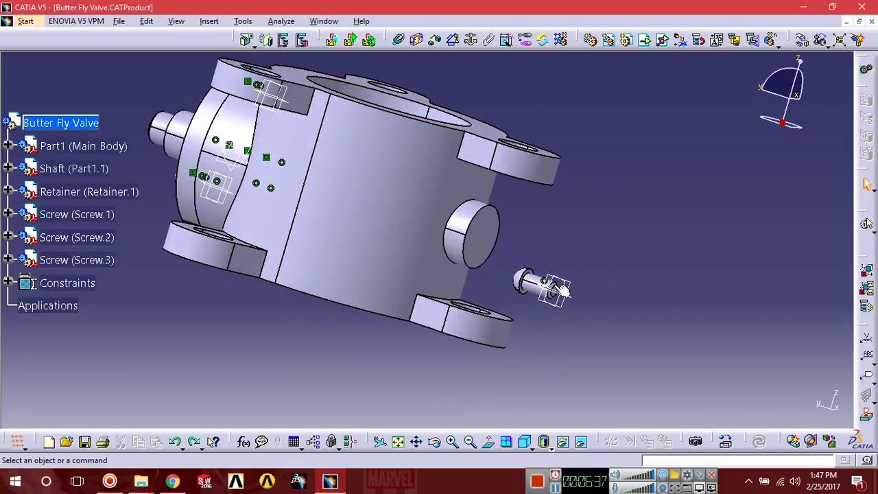
- Add a contact constraint between the underside of the third screw's head and the retainer's outer face, and update the assembly
middle_click_drag(538, 177, 465, 148)
middle_click_drag(459, 228, 465, 172)
middle_click_drag(470, 243, 489, 257)
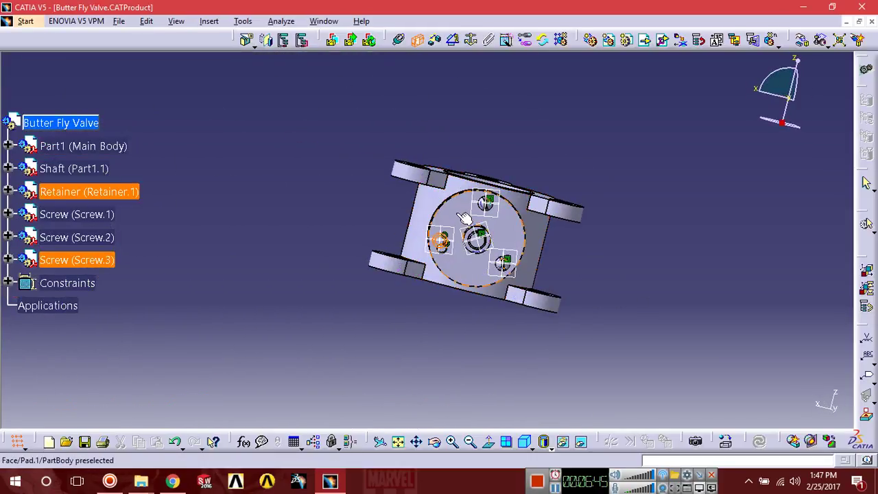
left_click(475, 237)
left_click(760, 442)
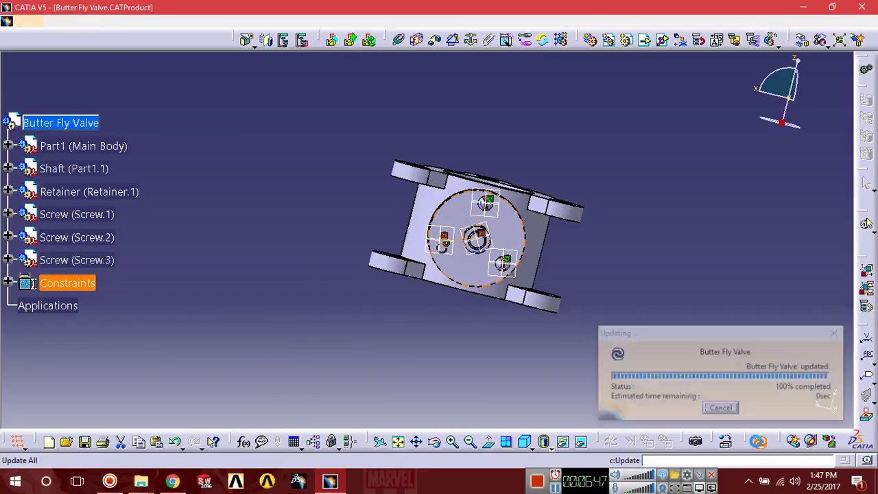
- Insert the existing Arm part into the Butter Fly Valve product, accepting it without Smart Move constraints
middle_click_drag(649, 298, 435, 280)
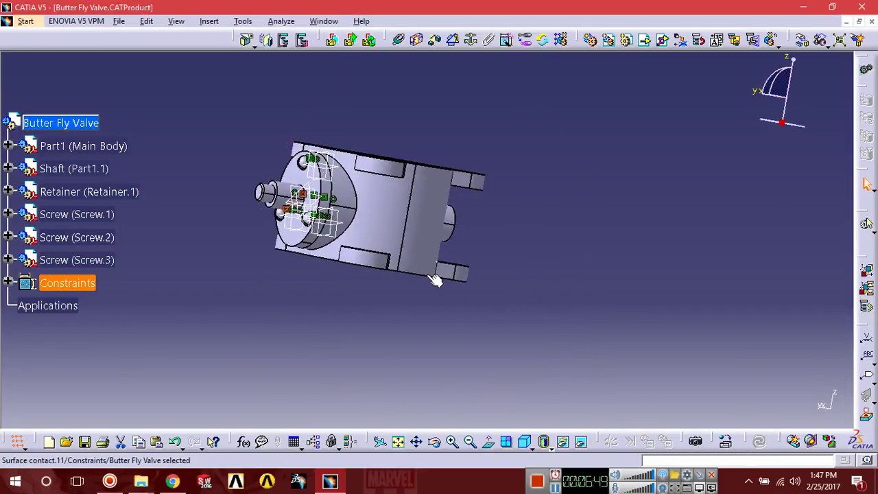
middle_click_drag(329, 244, 314, 178)
middle_click_drag(640, 236, 627, 288)
middle_click(553, 278)
scroll(553, 278, "up", 1)
left_click(532, 449)
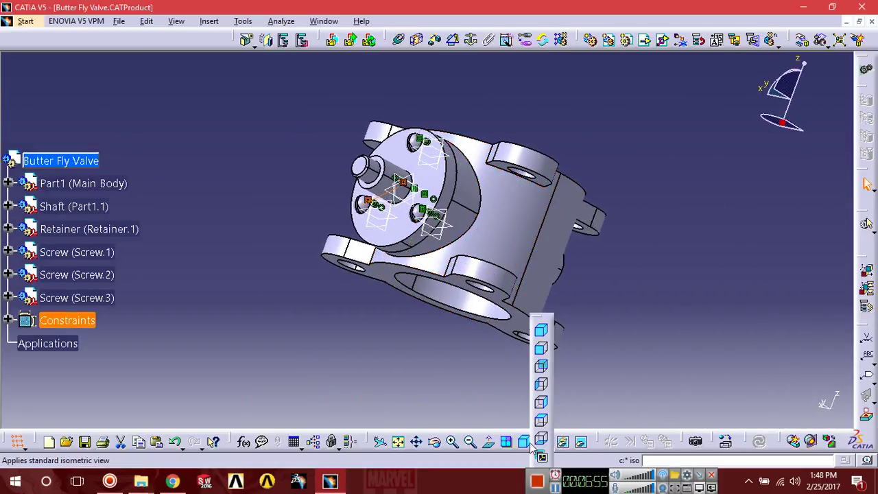
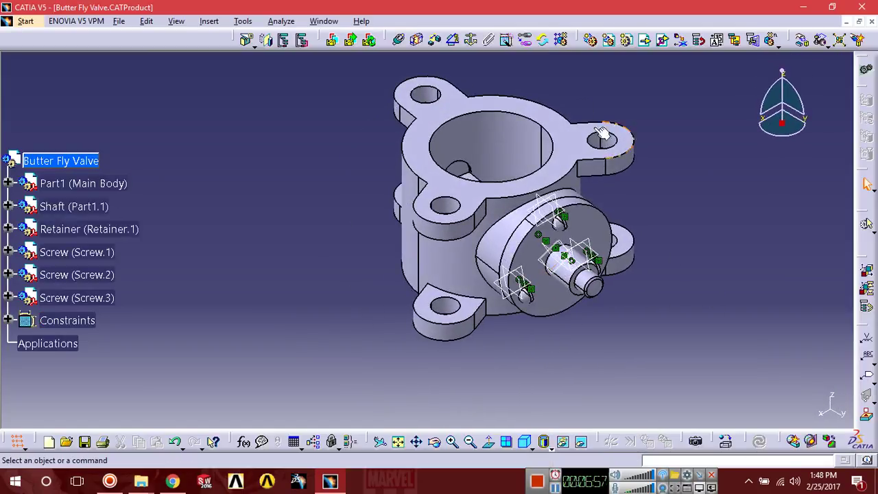
left_click(662, 41)
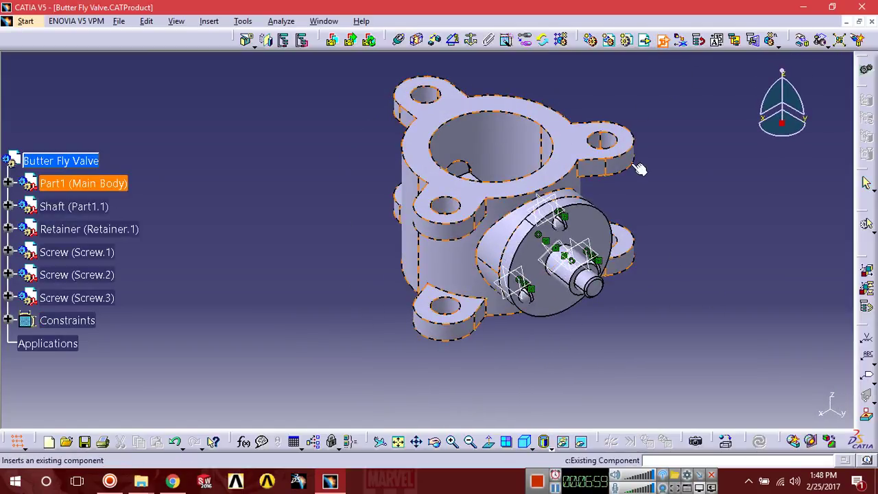
left_click(60, 161)
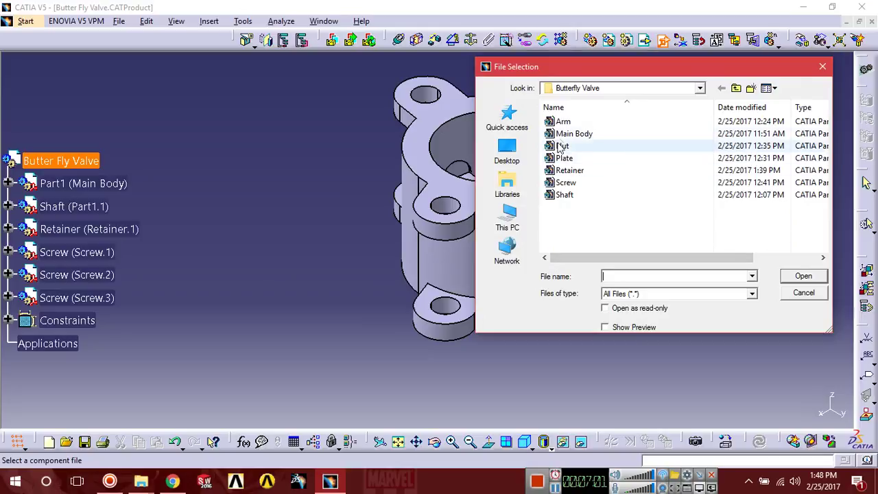
double_click(563, 121)
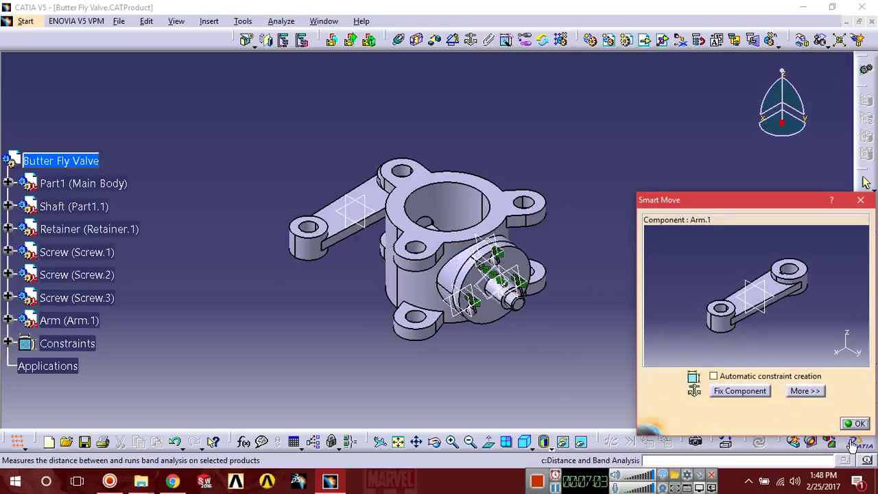
left_click(858, 423)
- Make the axis of the Arm's keyed hole coincident with the shaft's axis, and update the assembly
middle_click_drag(328, 254, 387, 285)
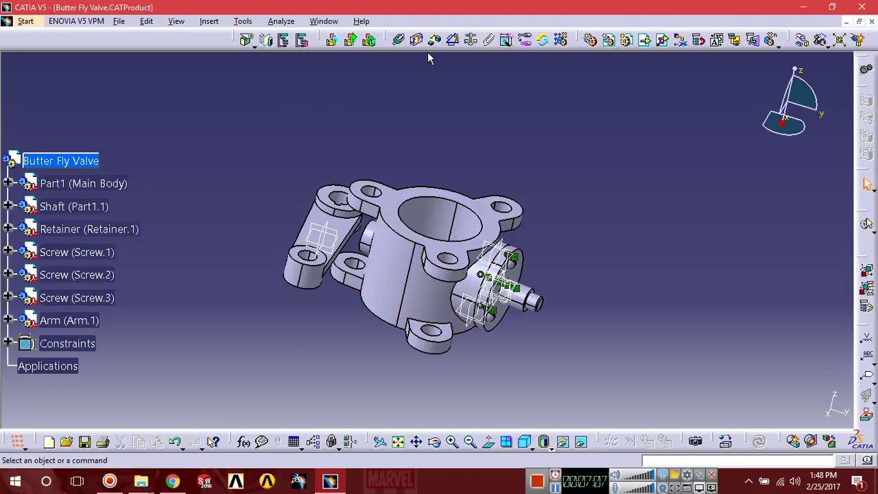
middle_click_drag(331, 125, 332, 82)
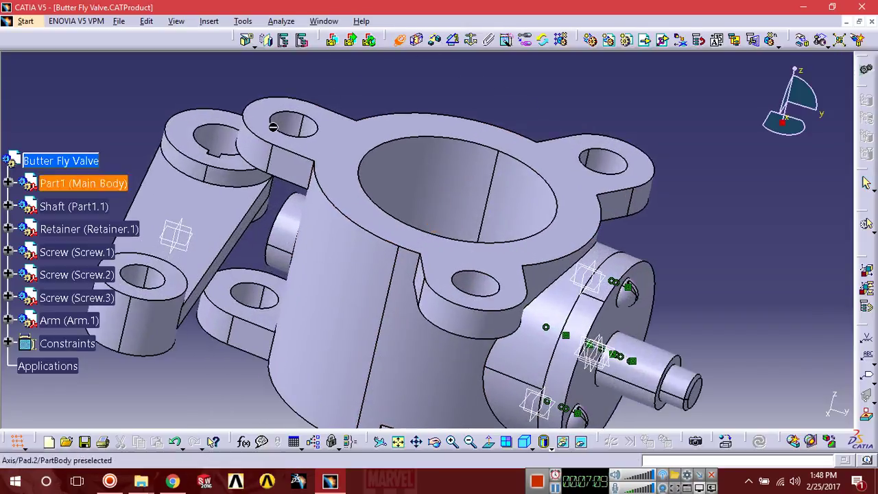
middle_click_drag(328, 257, 271, 309)
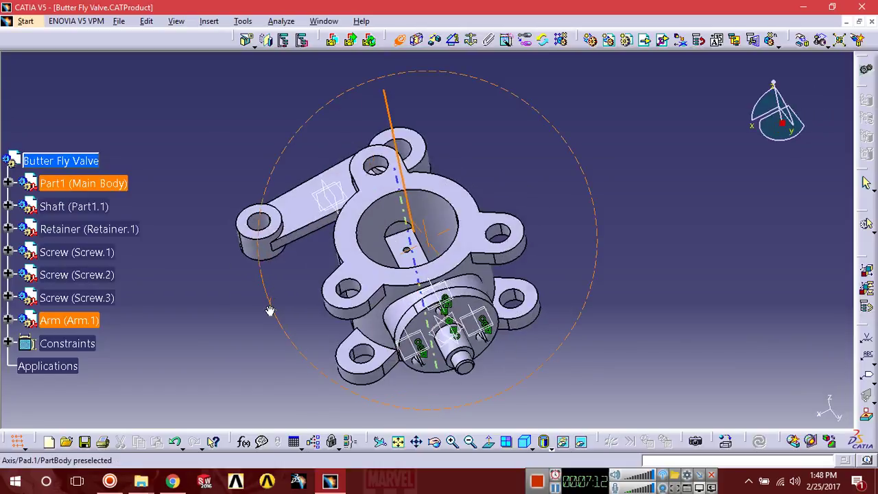
left_click(460, 351)
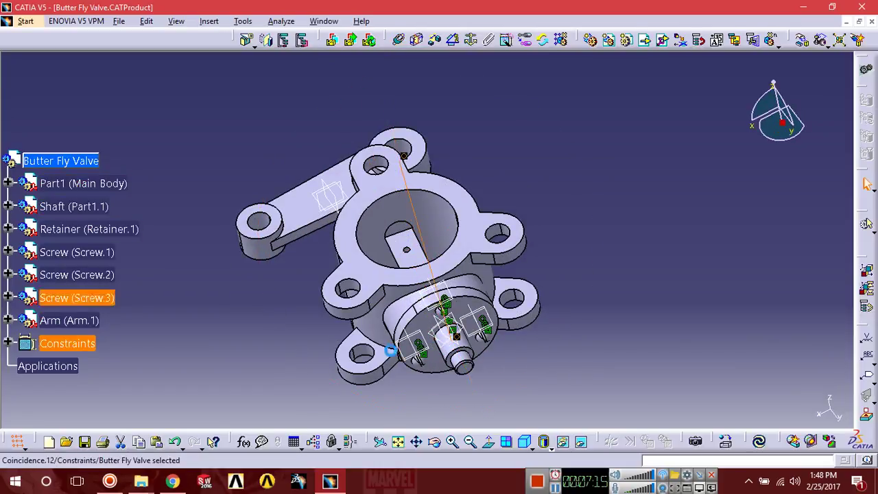
left_click(760, 441)
- Add a contact constraint between the face of the Arm's keyed hub and the retainer's outer face, and update the assembly
middle_click_drag(367, 249, 370, 142)
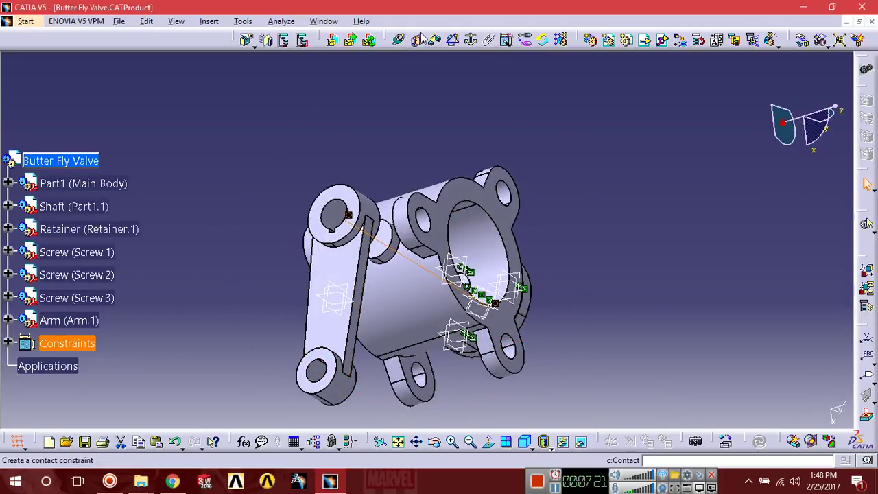
middle_click_drag(329, 155, 252, 159)
left_click(463, 261)
left_click(759, 443)
middle_click_drag(636, 350, 553, 311)
left_click(528, 438)
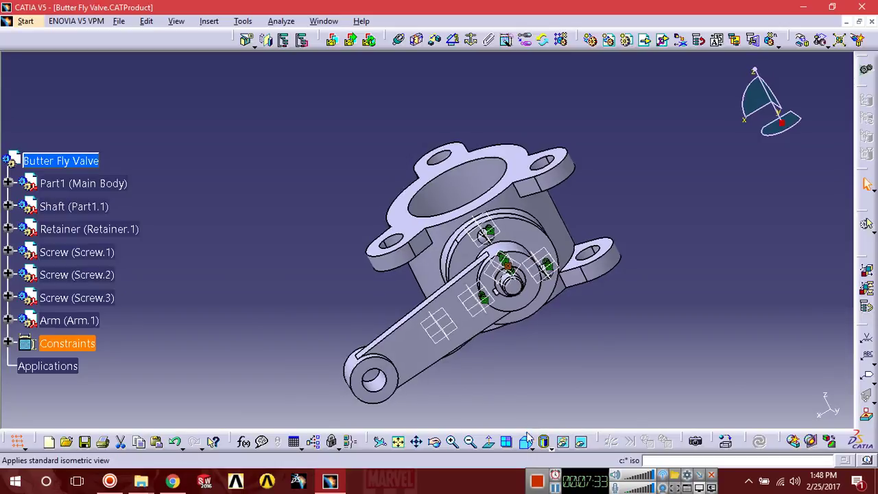
left_click(526, 442)
middle_click_drag(570, 354, 451, 334)
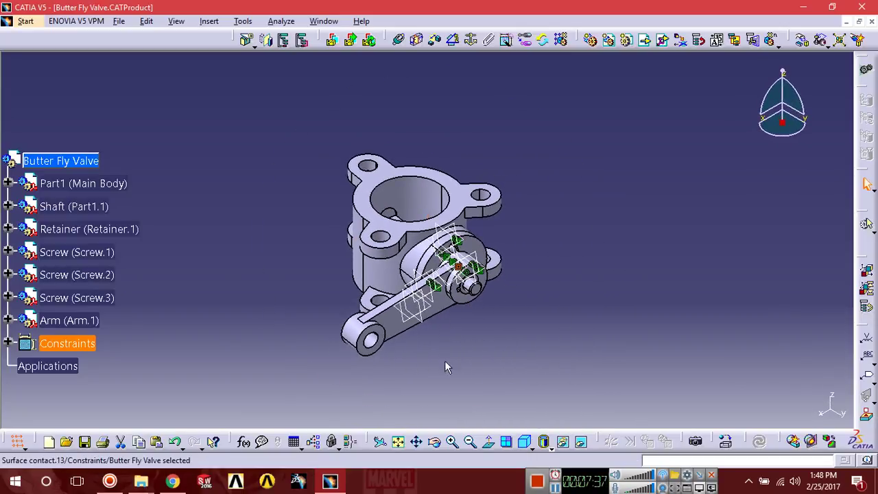
left_click(593, 345)
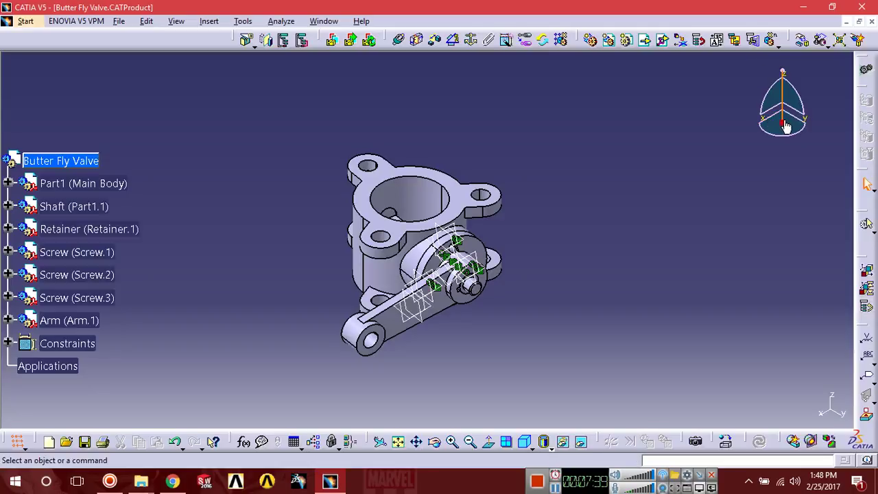
- Attach the compass to the Arm and try to swing the Arm about the shaft
left_click_drag(783, 121, 464, 304)
left_click_drag(383, 334, 443, 359)
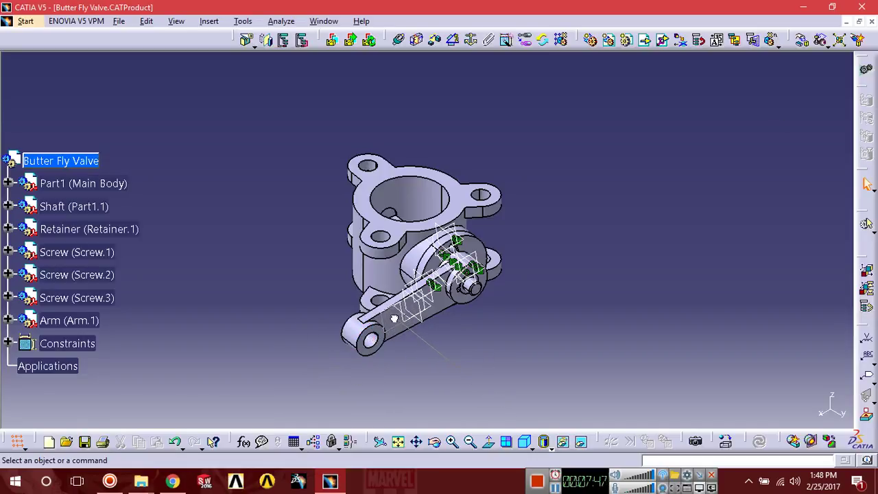
left_click_drag(388, 316, 393, 326)
middle_click_drag(407, 348, 440, 326)
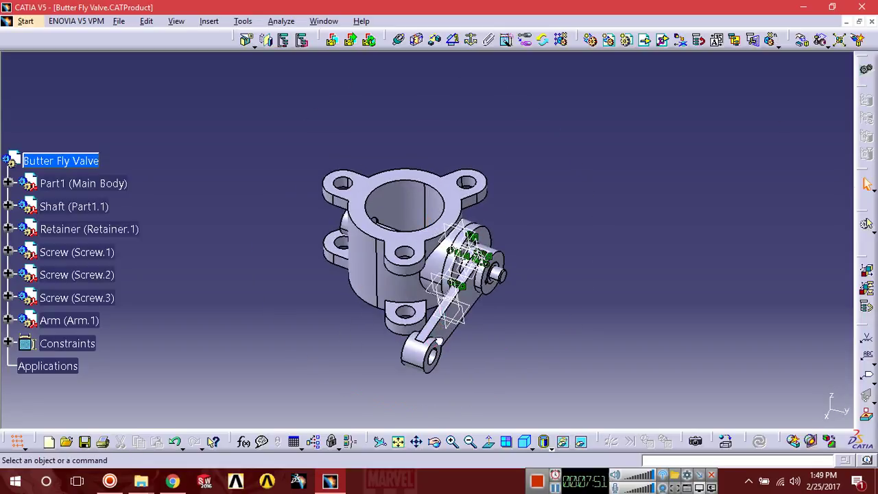
left_click_drag(440, 354, 424, 365)
middle_click_drag(622, 318, 455, 320)
- Insert the existing Nut part into the Butter Fly Valve product, accepting it without Smart Move constraints
middle_click_drag(474, 277, 321, 308)
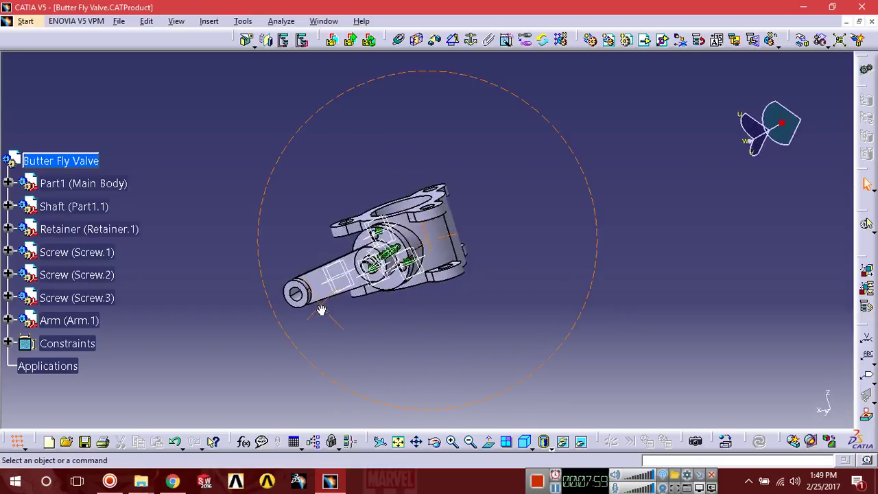
middle_click_drag(497, 240, 658, 198)
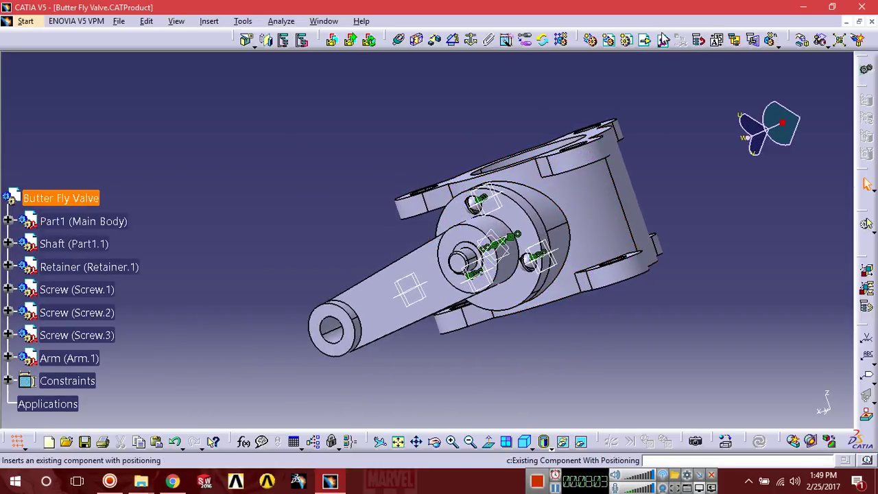
double_click(563, 145)
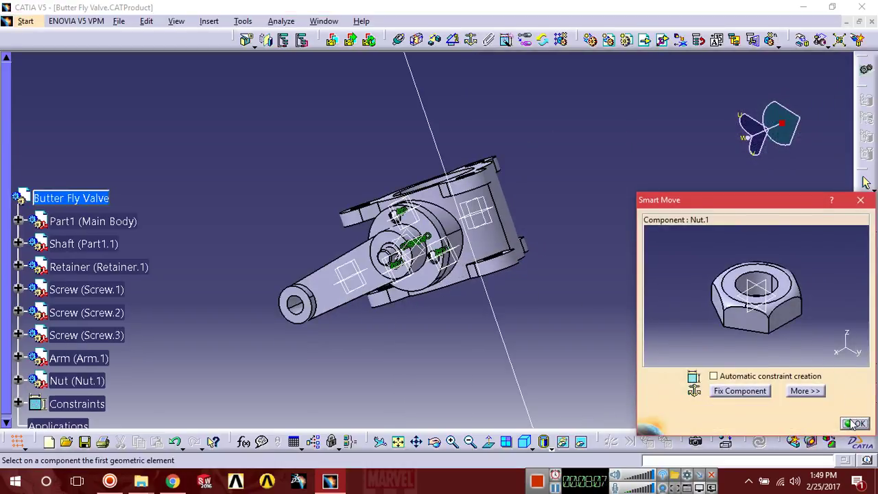
left_click(850, 424)
middle_click_drag(588, 209, 502, 294)
middle_click_drag(574, 266, 480, 153)
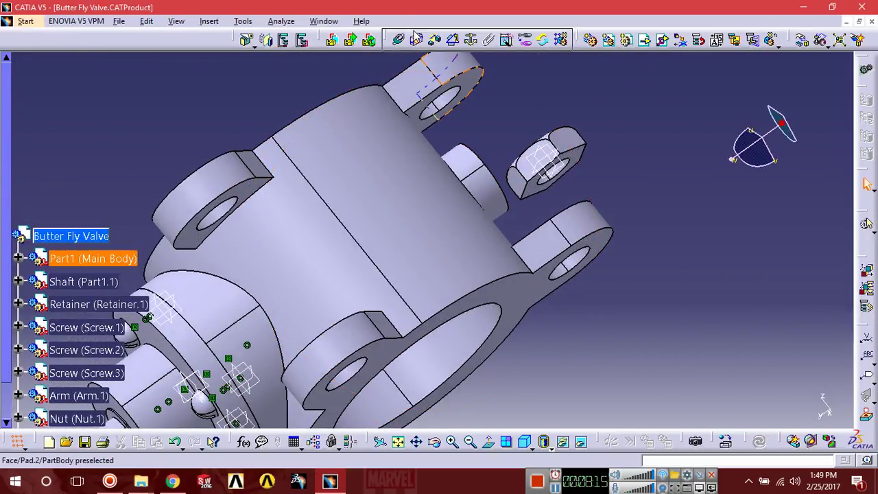
- Add a contact constraint between the Nut's flat face and the seating face around the shaft's end at the Arm hub, and update the assembly
left_click(417, 41)
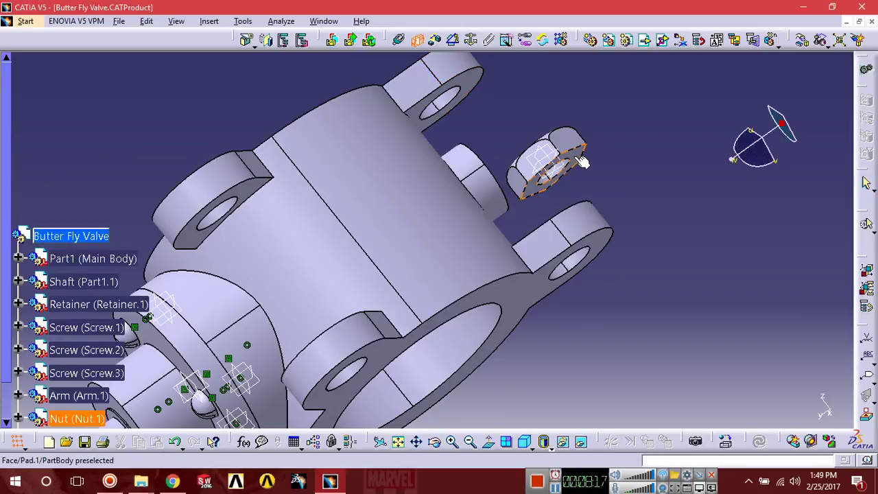
middle_click_drag(535, 183, 382, 295)
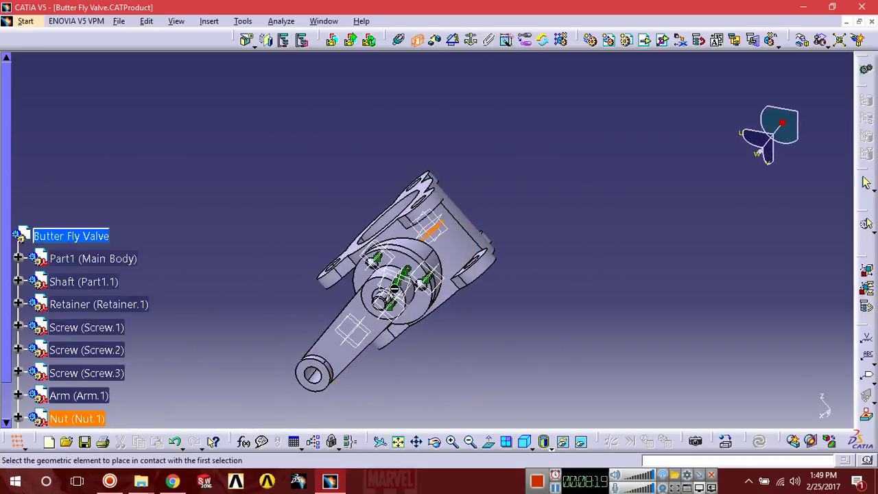
left_click(377, 295)
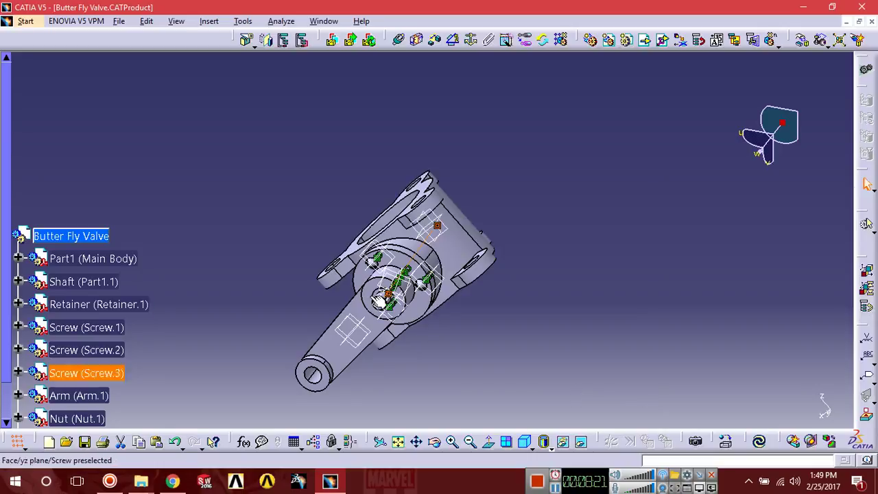
left_click(760, 447)
- Make the axis of the Nut's hole coincident with the axis of the shaft's end, and update the assembly
middle_click_drag(413, 337, 439, 378)
middle_click_drag(533, 240, 473, 301)
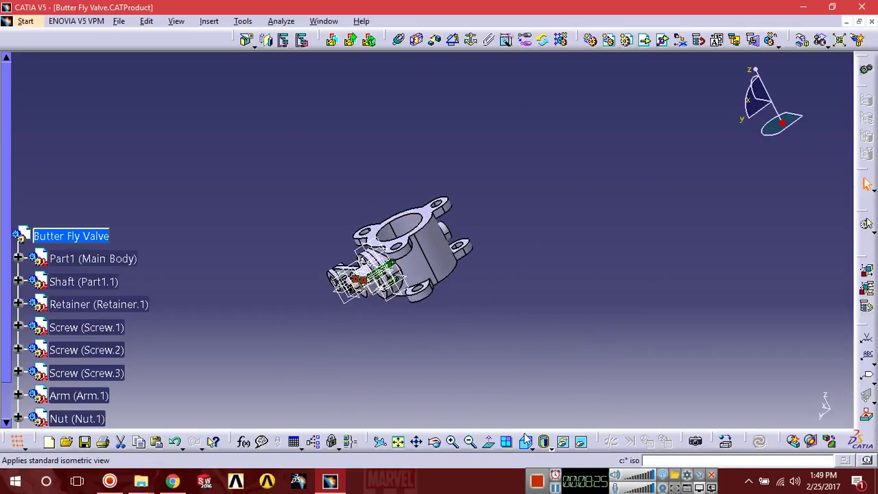
left_click(526, 443)
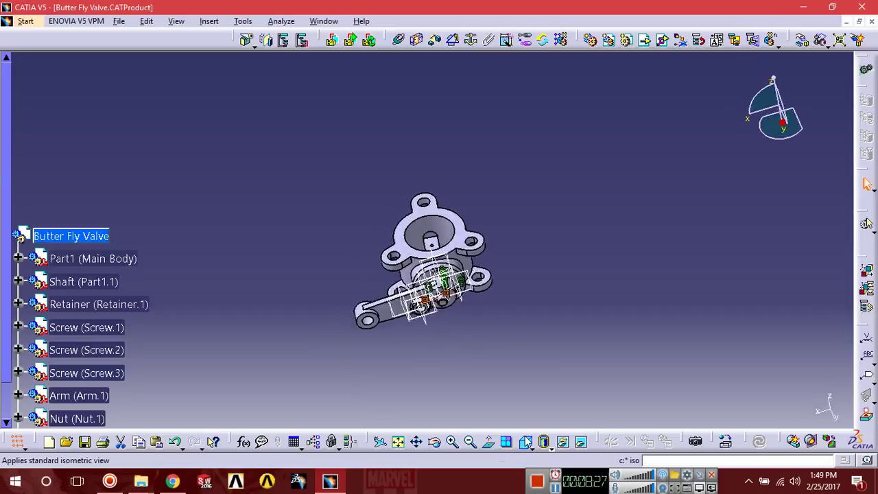
middle_click_drag(492, 266, 522, 128)
middle_click_drag(407, 210, 386, 92)
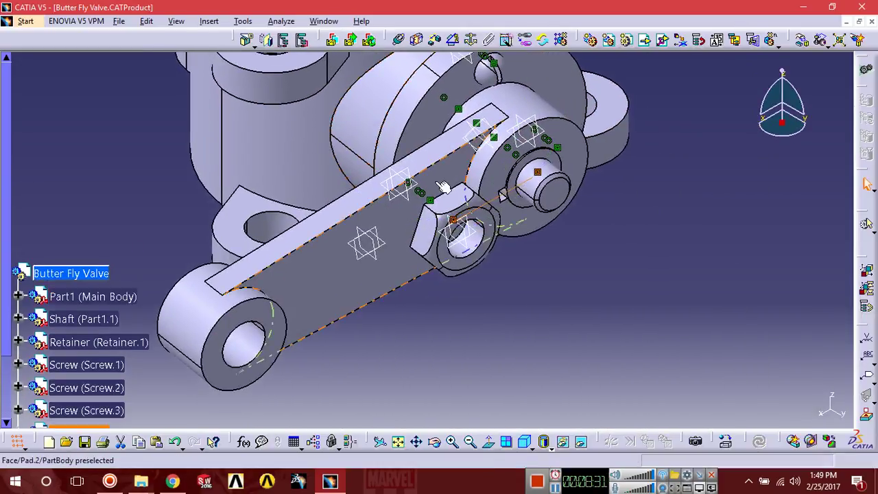
left_click(398, 42)
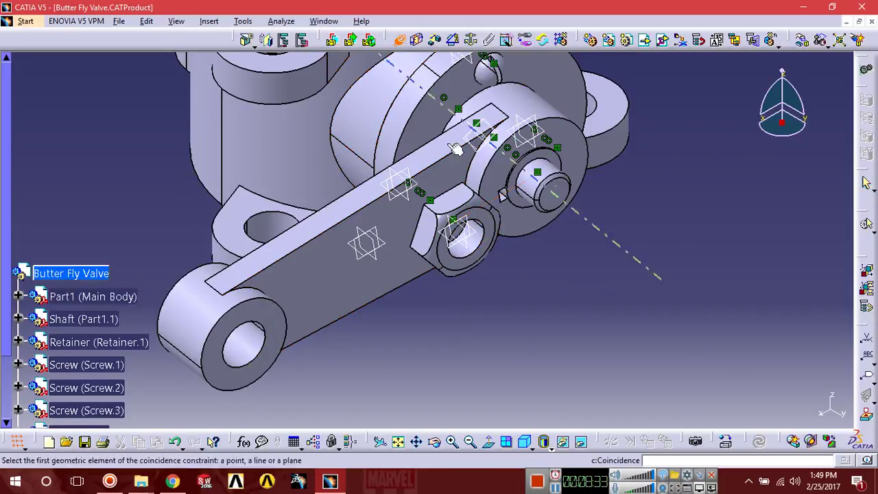
left_click(551, 218)
left_click(561, 198)
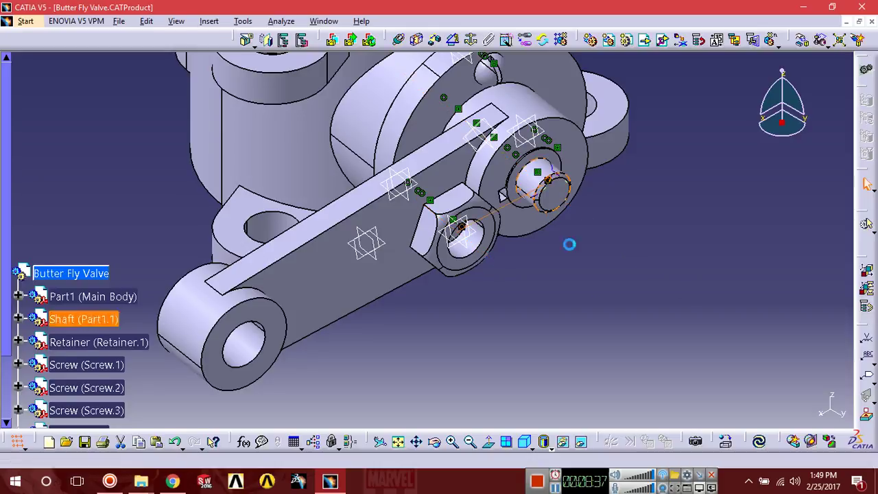
left_click(761, 443)
- Hide the xy, yz and zx planes of the Arm part
middle_click_drag(643, 255, 599, 412)
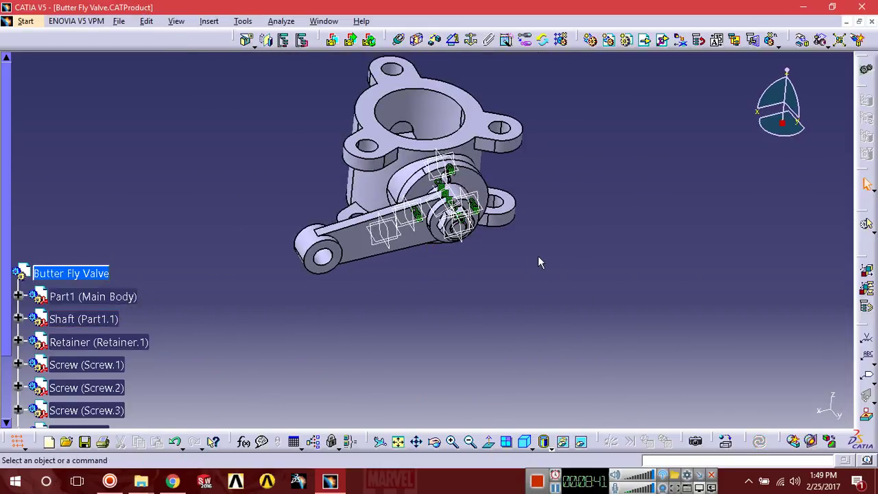
scroll(55, 295, "down", 3)
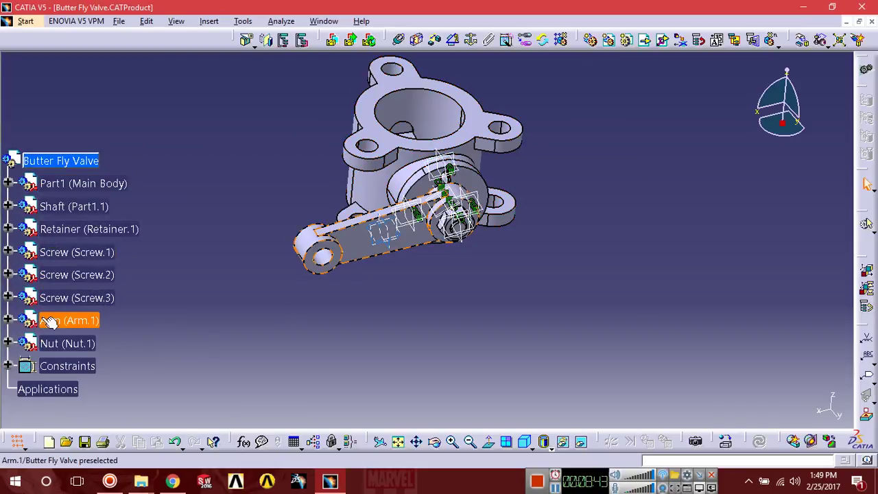
left_click(7, 320)
left_click(24, 343)
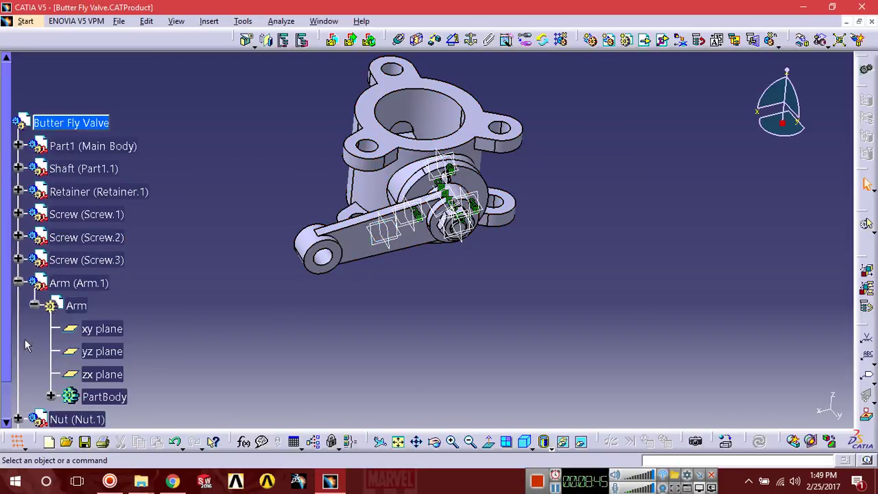
right_click(90, 377)
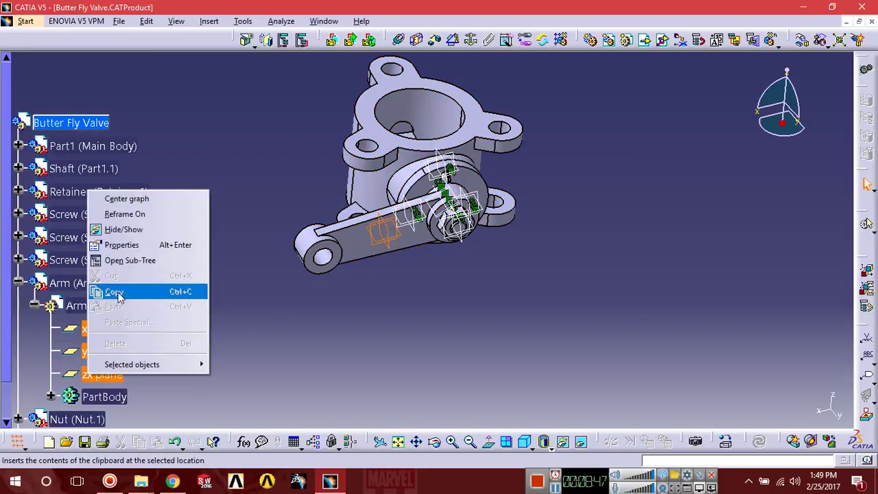
left_click(122, 235)
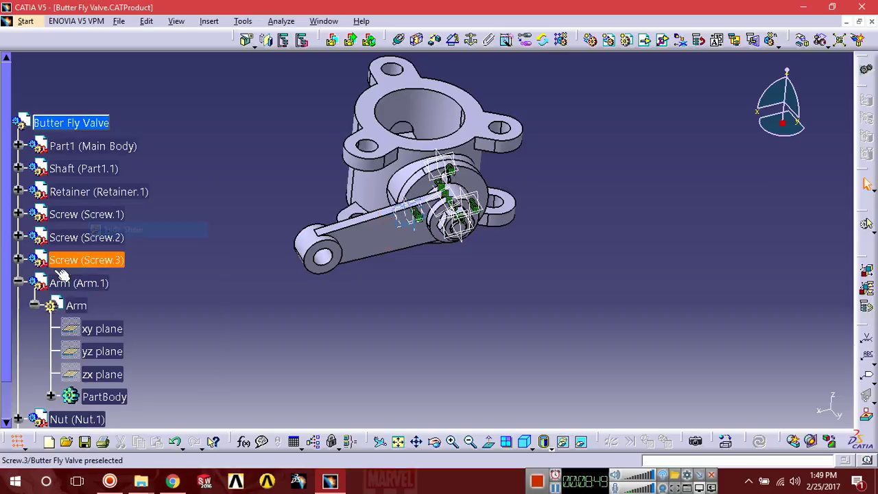
- Hide the xy, yz and zx planes of the Screw part under Screw.3, and check the same planes under Screw.2
left_click(18, 259)
left_click(34, 282)
left_click(80, 303)
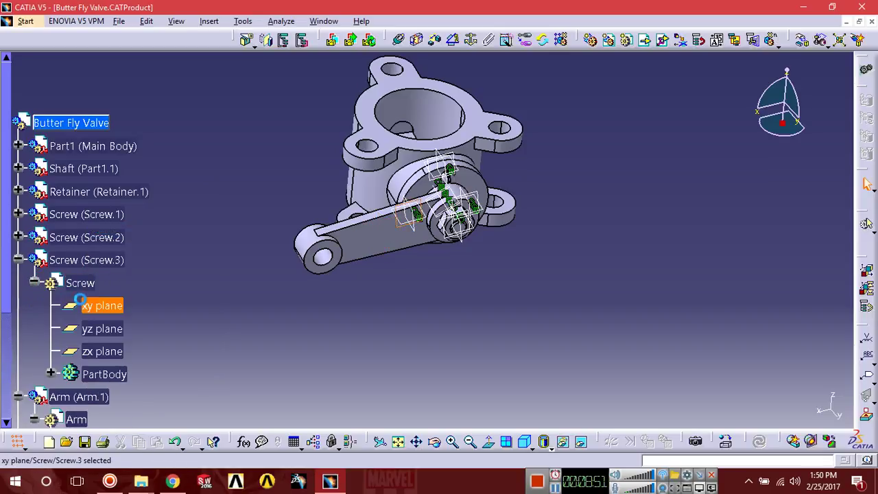
right_click(85, 352)
left_click(137, 204)
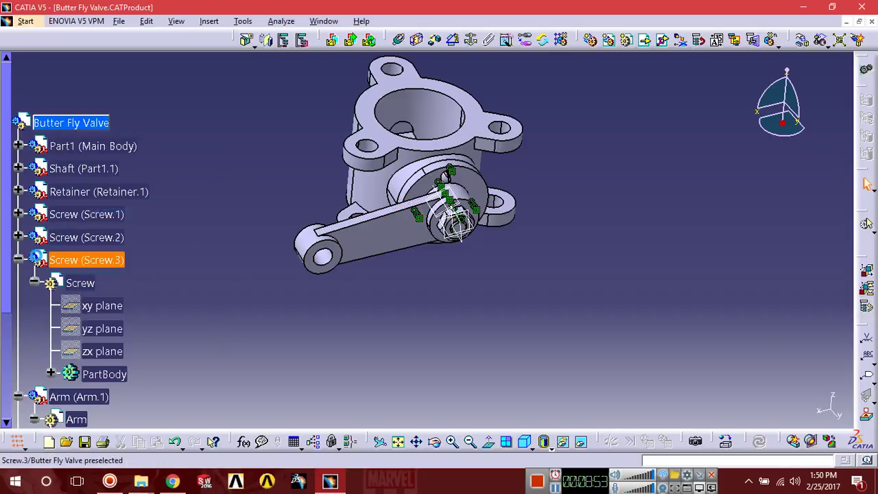
left_click(18, 260)
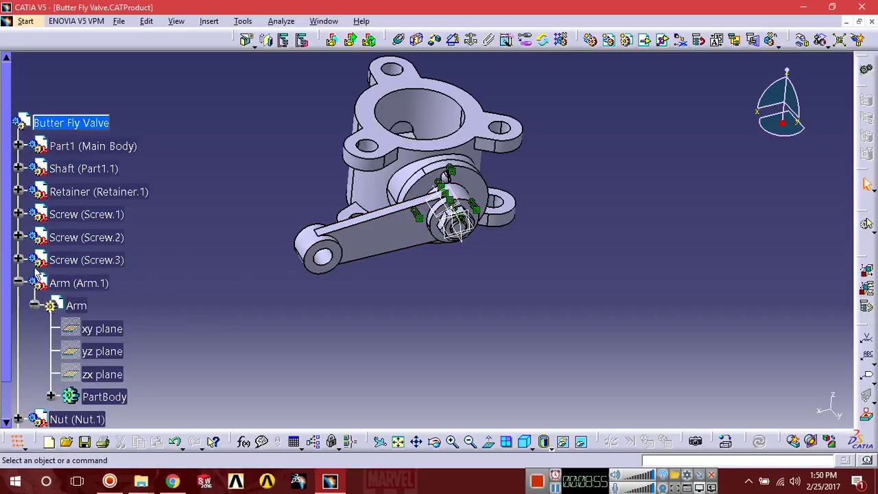
left_click(18, 259)
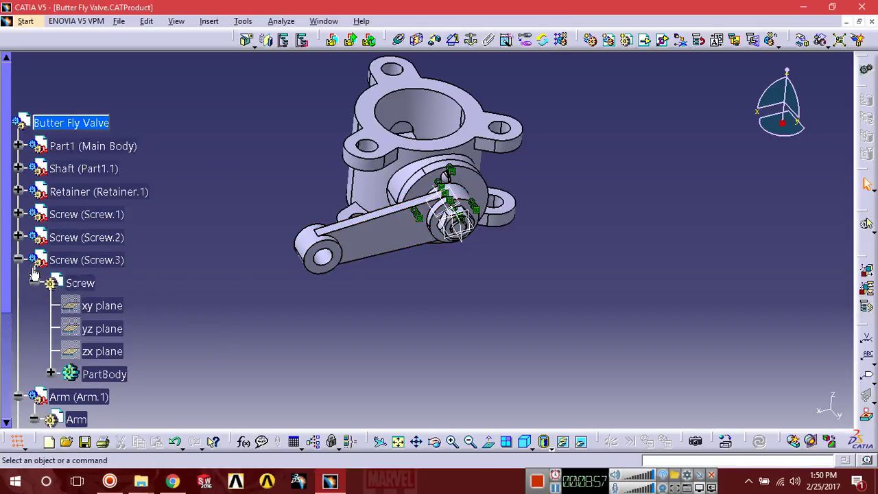
left_click(17, 236)
left_click(35, 260)
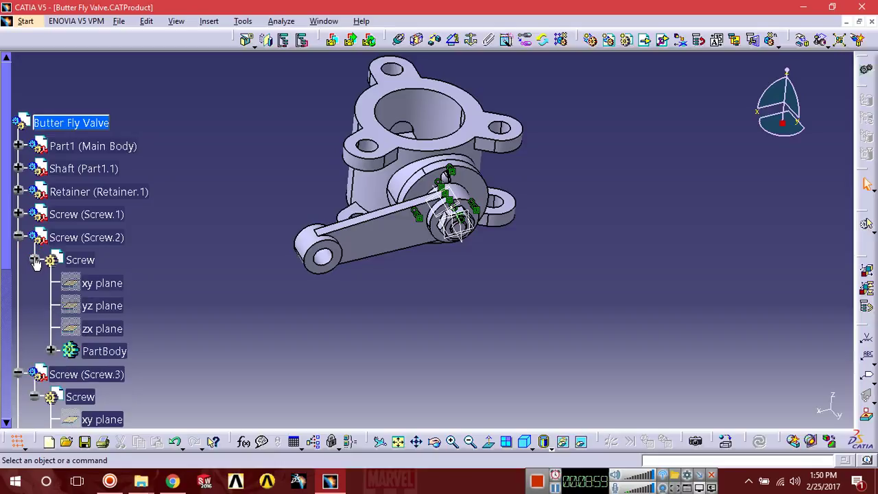
- Hide the xy, yz and zx planes of the Nut part
scroll(133, 355, "down", 4)
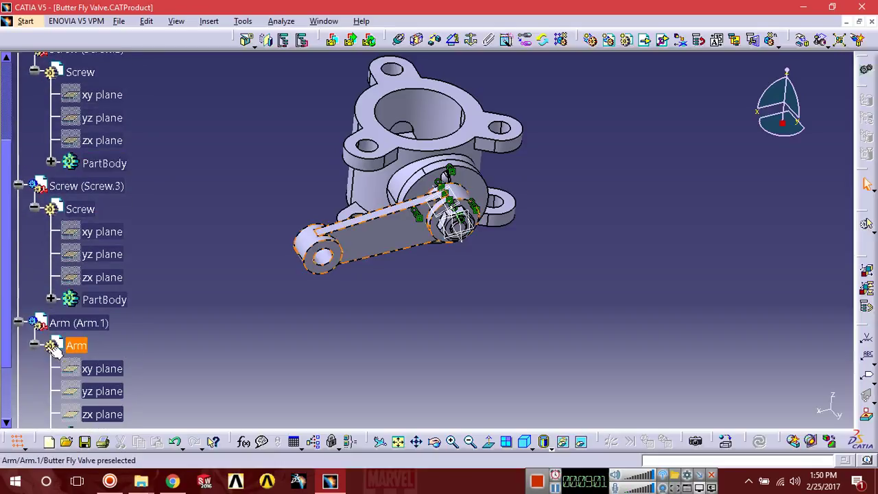
scroll(34, 346, "down", 3)
scroll(43, 242, "up", 4)
scroll(29, 347, "down", 3)
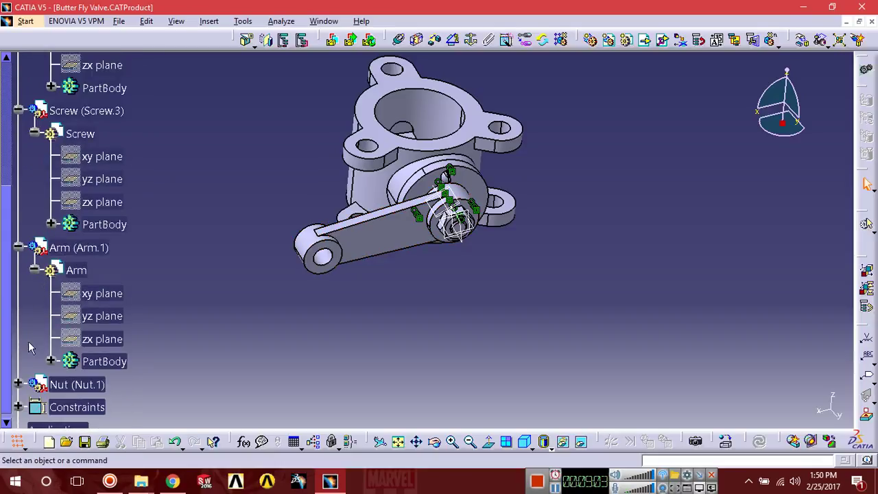
left_click(19, 385)
left_click(35, 284)
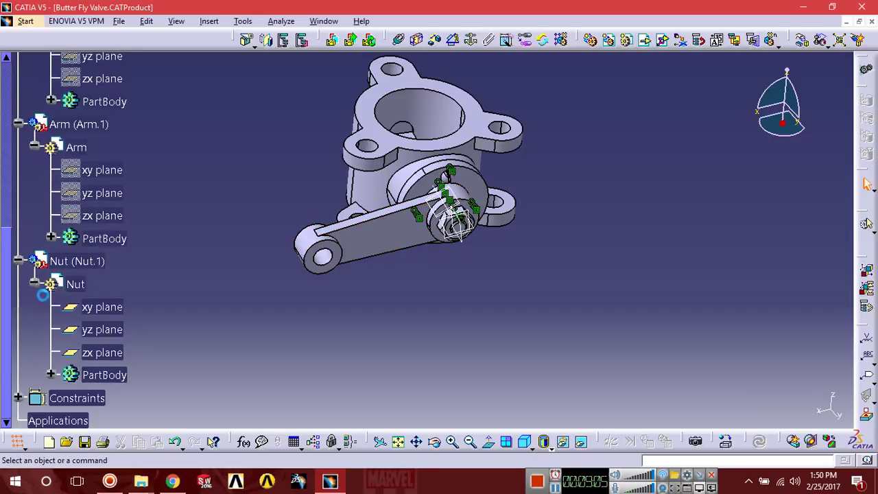
right_click(100, 346)
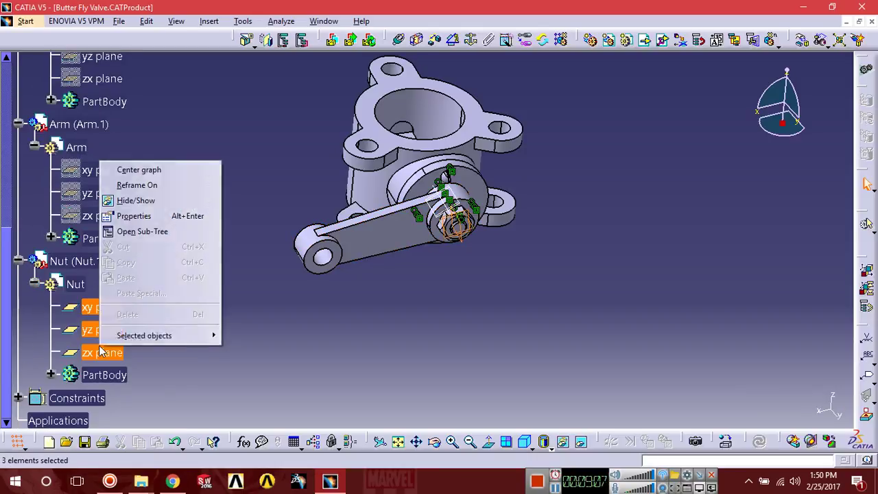
left_click(137, 198)
- Show the assembly in isometric view and collapse the expanded Nut, Arm and Screw branches of the specification tree
middle_click_drag(351, 293, 370, 308)
middle_click_drag(401, 224, 488, 363)
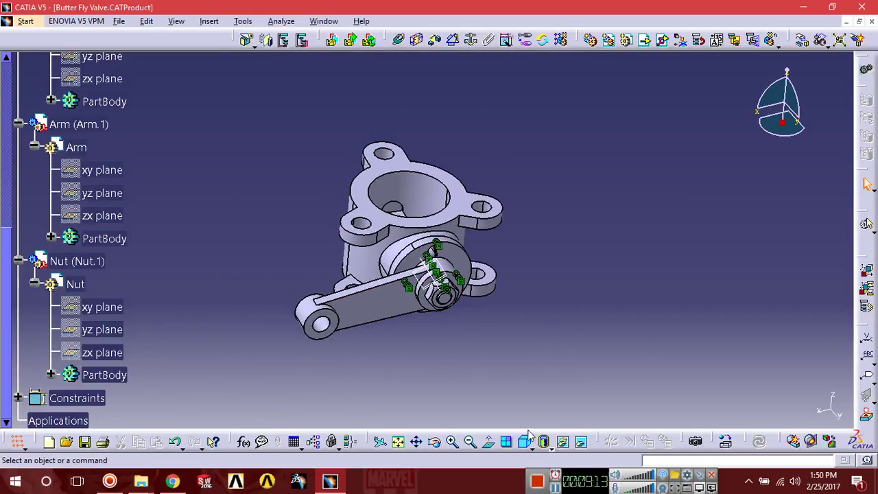
left_click(527, 443)
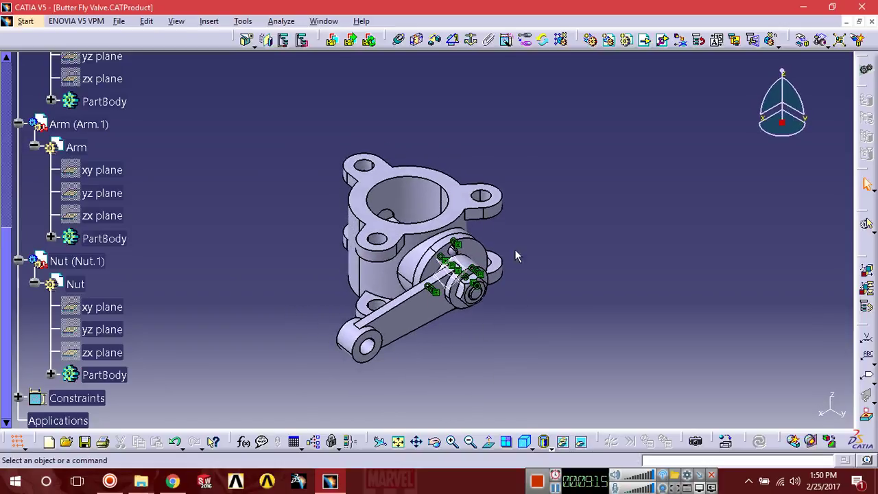
middle_click_drag(506, 234, 449, 276)
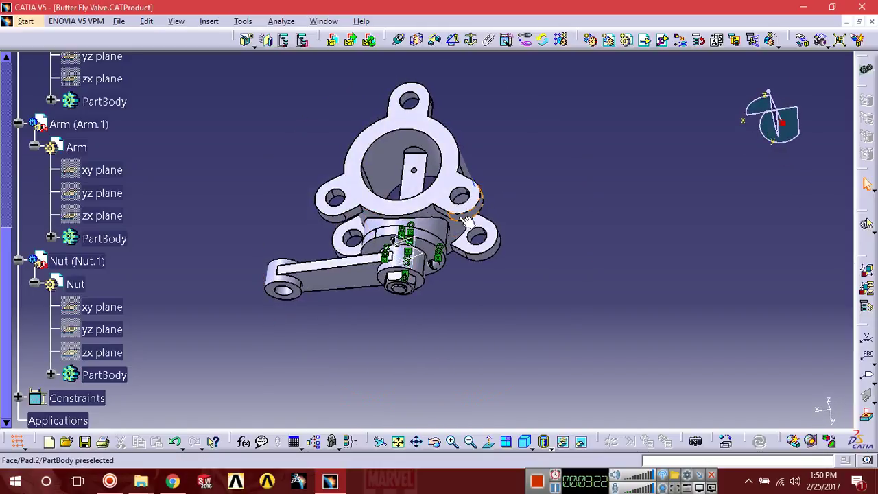
left_click(524, 441)
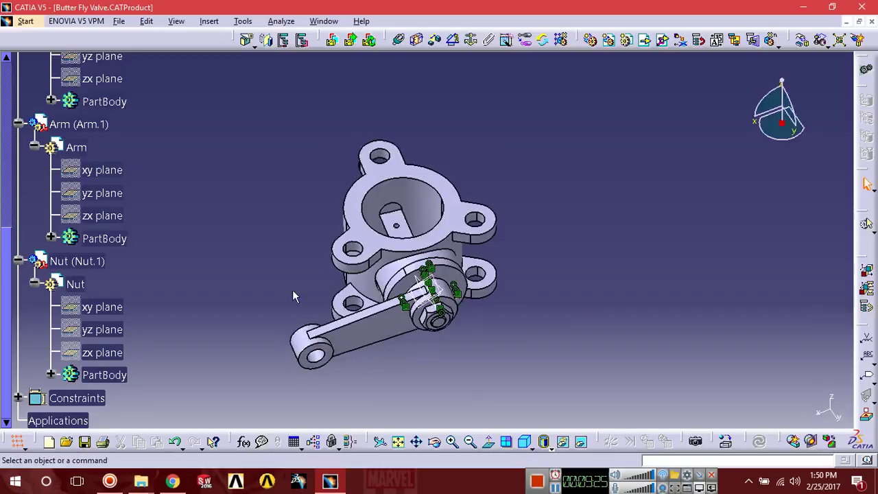
left_click(19, 262)
left_click(19, 124)
left_click(18, 100)
left_click(19, 76)
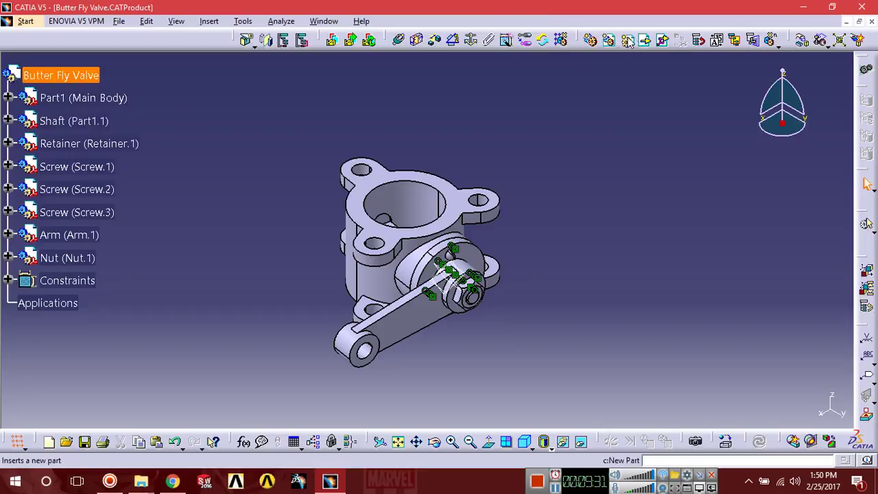
- Insert the existing Plate part into the Butter Fly Valve product
left_click(661, 40)
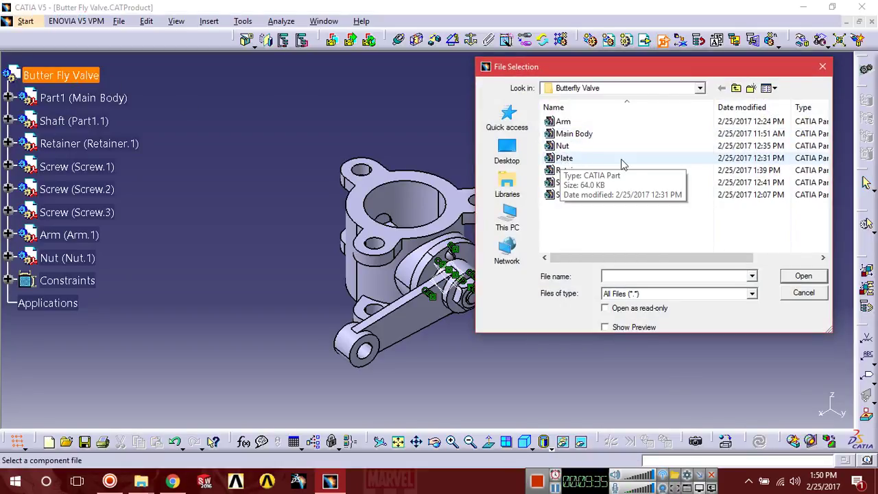
double_click(572, 162)
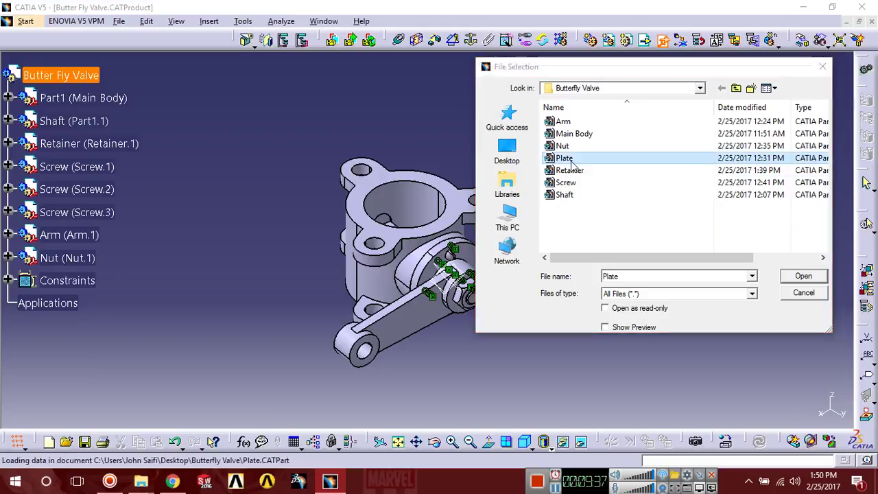
left_click(859, 424)
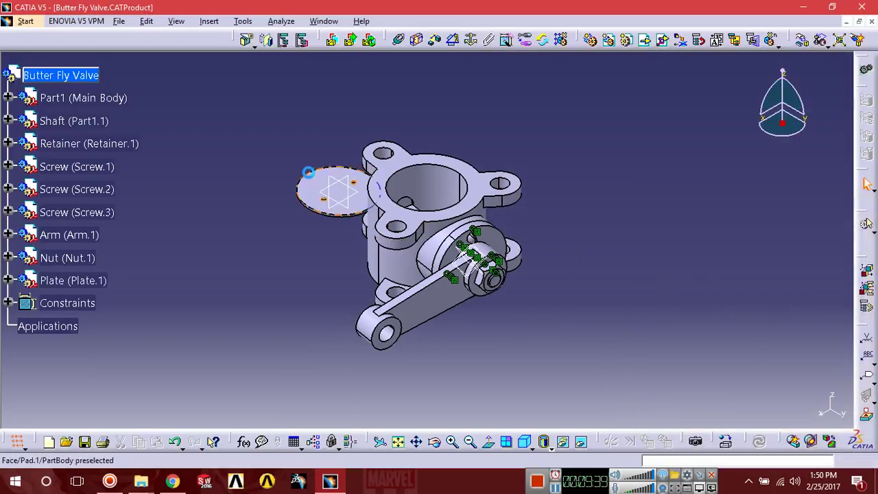
- Add a contact constraint between the Plate's flat face and the shaft's flat face inside the valve bore, and update the assembly
middle_click_drag(335, 225, 313, 257)
left_click(416, 39)
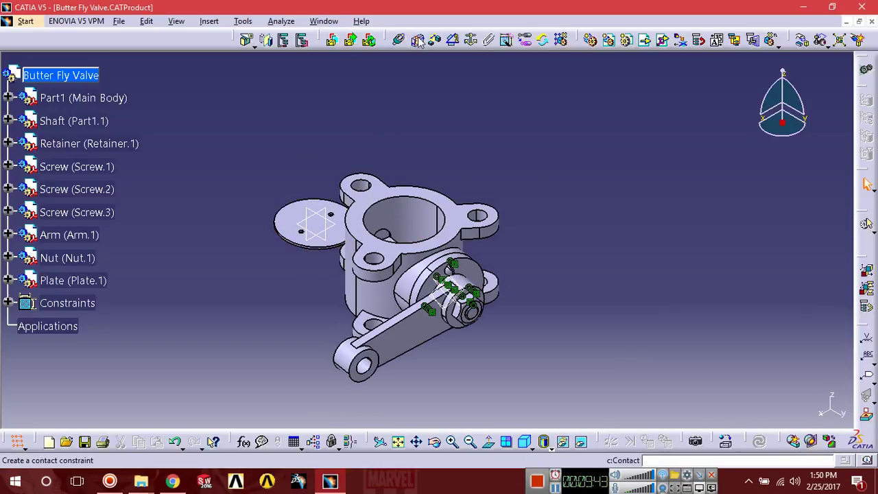
middle_click_drag(295, 218, 392, 274)
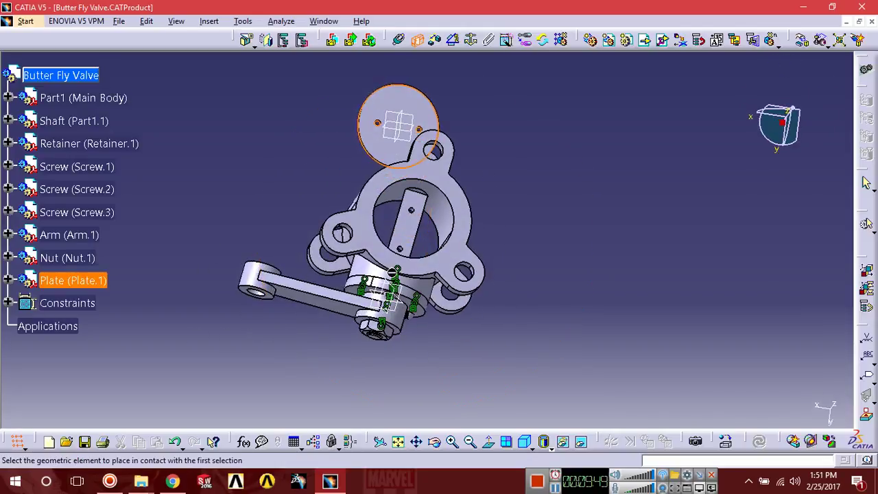
left_click(409, 223)
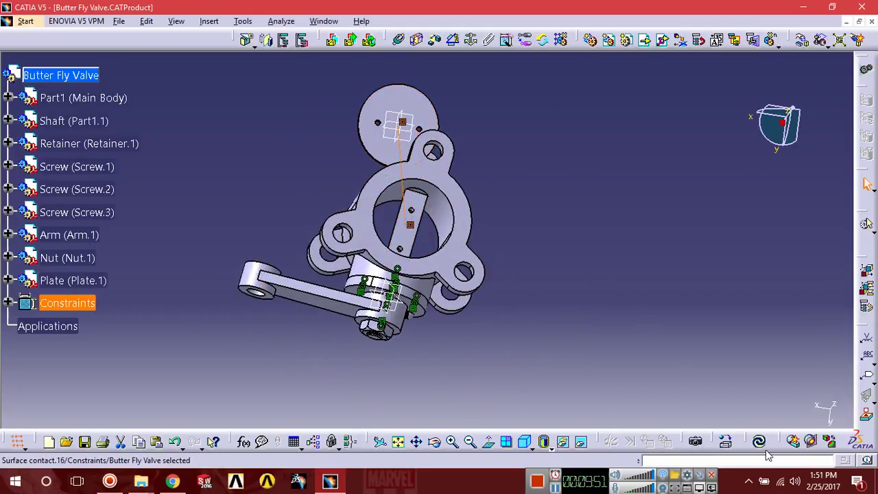
middle_click_drag(509, 253, 529, 246)
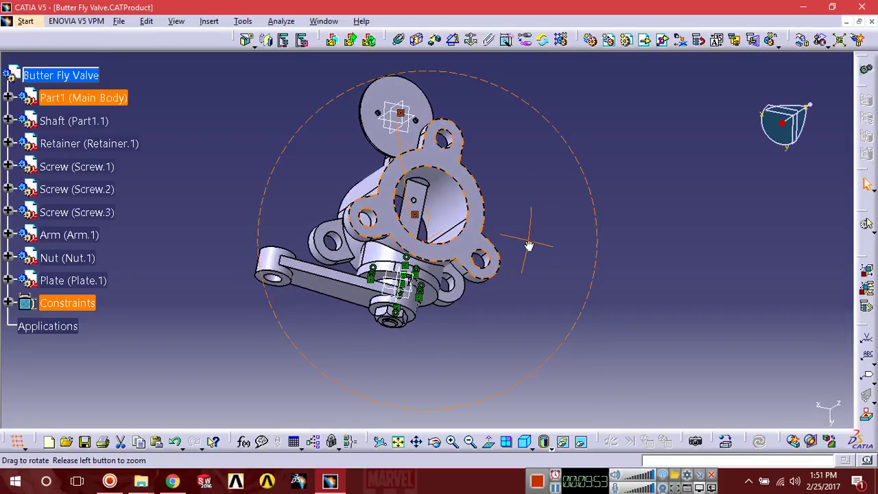
- Add a coincidence constraint between the axes of a shaft flat hole and one Plate hole, and update the assembly
left_click(400, 42)
middle_click_drag(387, 109, 383, 270)
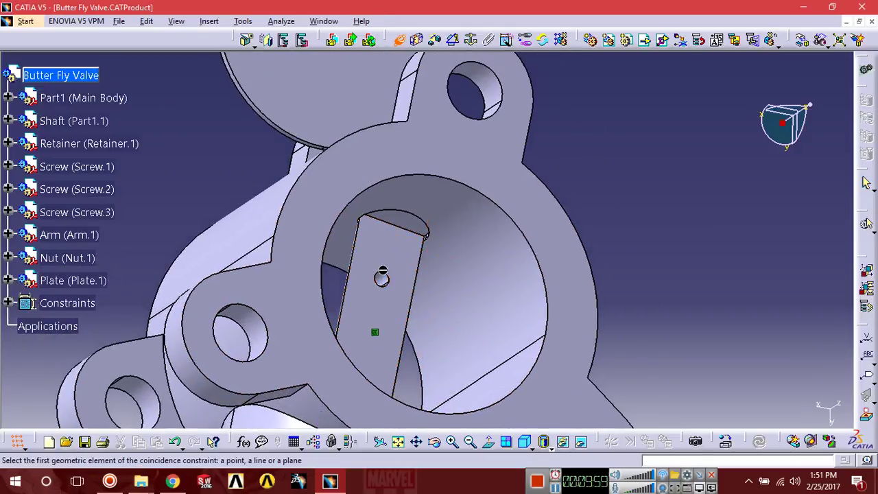
left_click(383, 276)
middle_click_drag(385, 210, 378, 377)
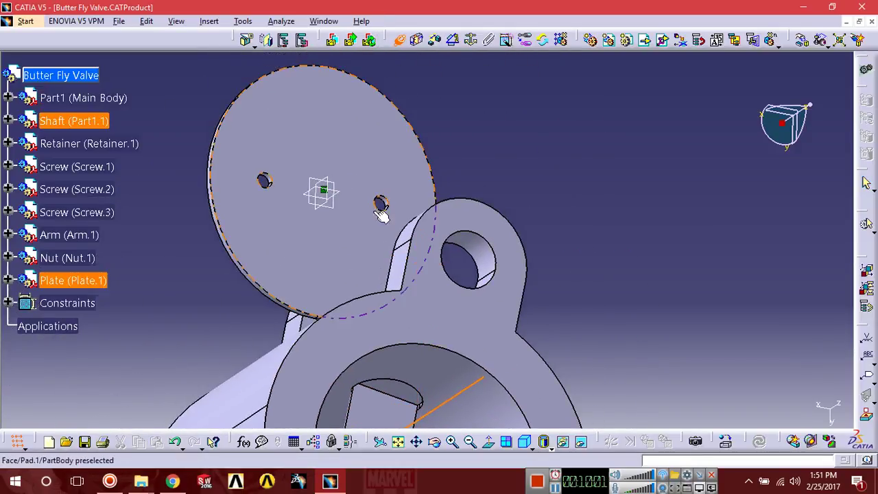
middle_click_drag(384, 202, 388, 88)
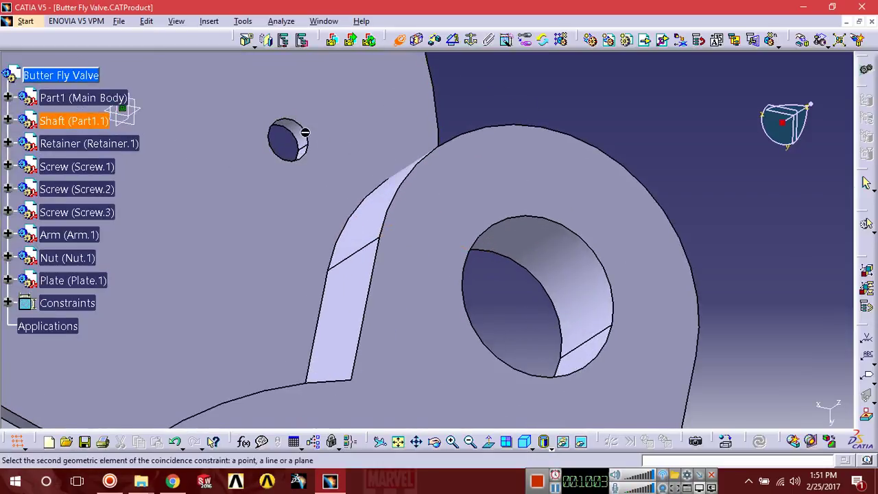
left_click(300, 135)
left_click(759, 441)
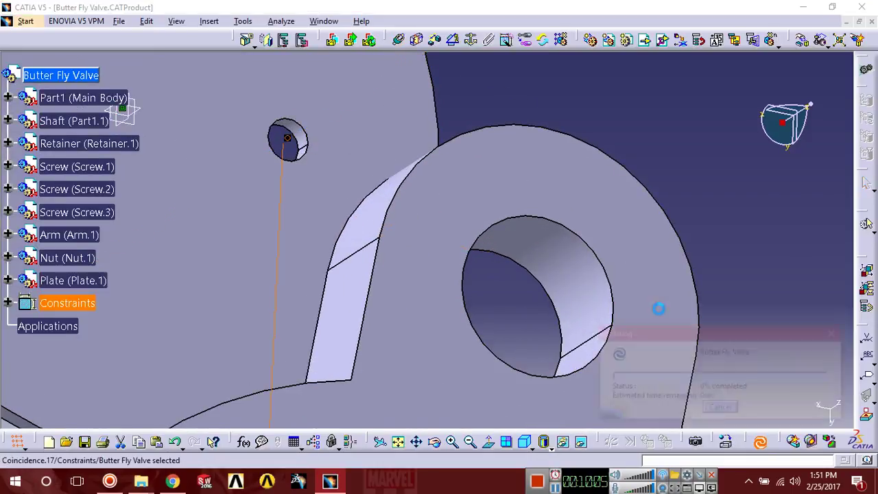
- Rotate the Plate within the bore using the compass, and make its second hole coincident with the shaft's remaining hole, updating the assembly
middle_click_drag(618, 263, 566, 281)
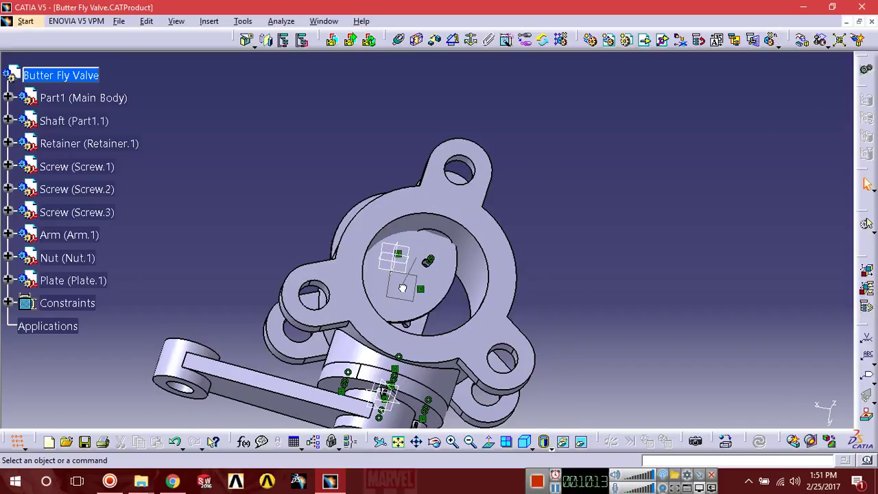
left_click_drag(384, 300, 464, 272)
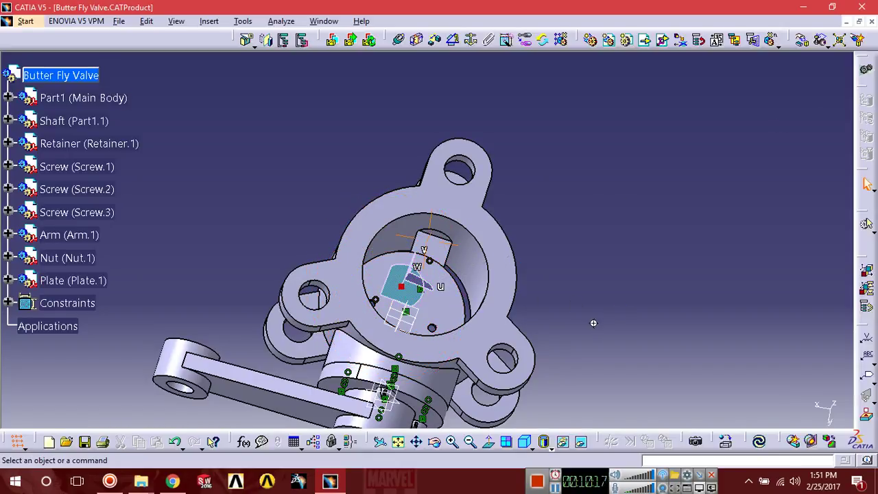
middle_click_drag(594, 323, 565, 271, "ctrl")
scroll(476, 296, "up", 1)
middle_click_drag(476, 295, 474, 149)
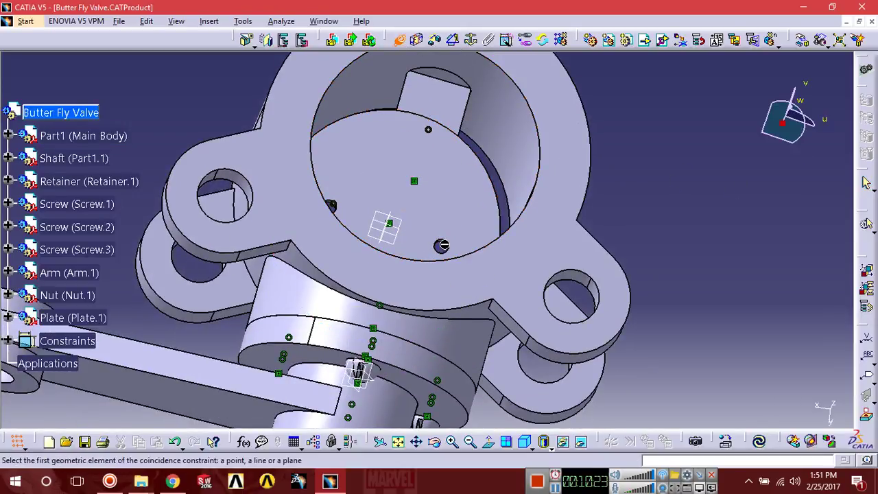
middle_click_drag(640, 214, 482, 133)
middle_click_drag(494, 187, 429, 116)
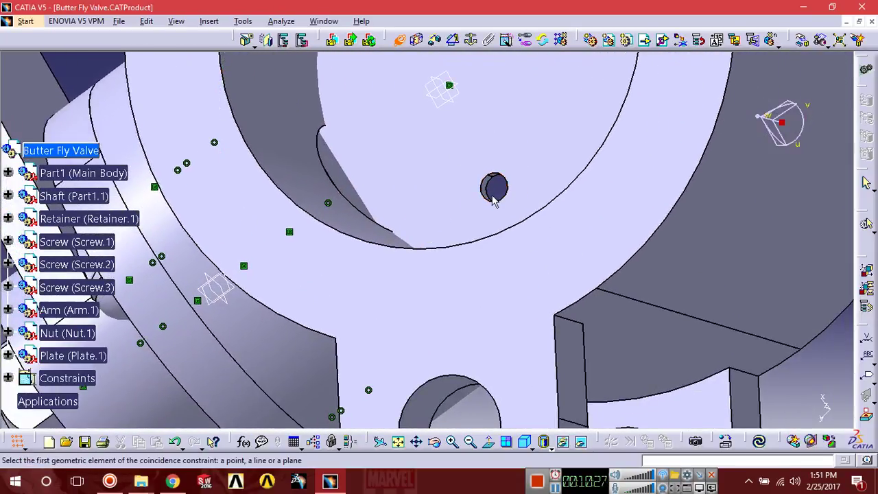
mouse_move(485, 186)
middle_mouse_down()
mouse_move(473, 140)
mouse_move(537, 137)
mouse_move(547, 242)
mouse_move(540, 279)
mouse_move(491, 191)
mouse_move(238, 185)
mouse_move(190, 249)
mouse_move(356, 226)
mouse_move(439, 233)
mouse_move(508, 254)
mouse_move(474, 175)
middle_mouse_up()
middle_click_drag(527, 216, 487, 236)
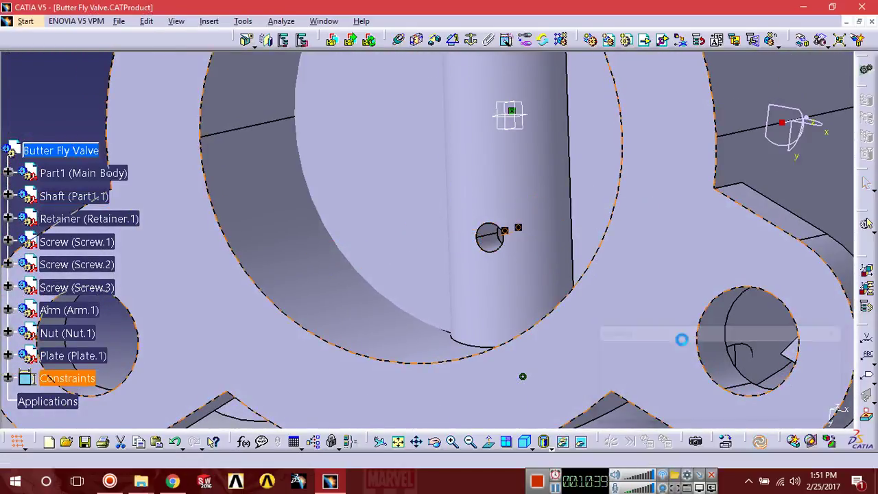
- Examine the Plate's fit and hole alignment in the valve bore from several sides, ending in isometric view
left_click(525, 441)
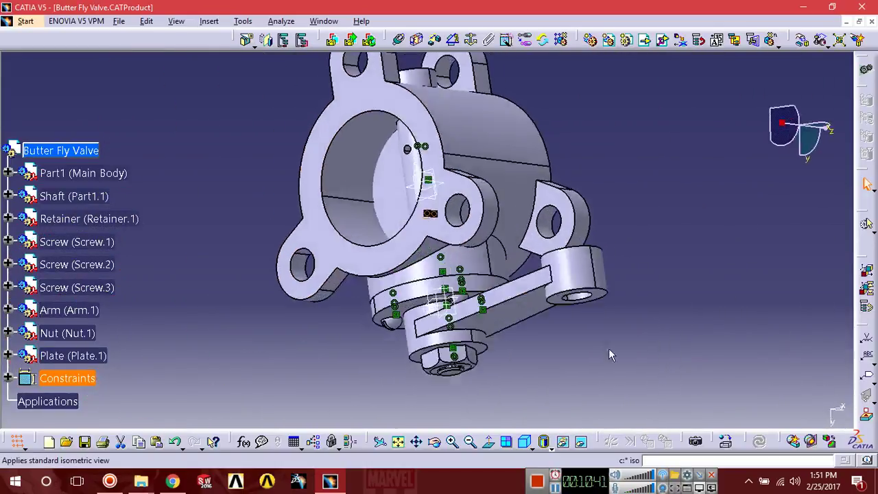
middle_click_drag(394, 278, 430, 249)
middle_click_drag(583, 398, 267, 180)
middle_click_drag(544, 213, 398, 189)
middle_click_drag(405, 234, 364, 317)
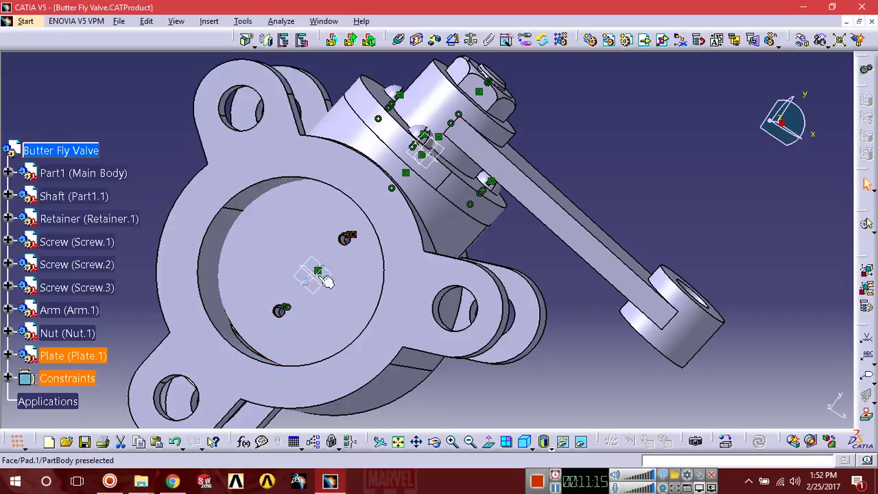
middle_click_drag(518, 296, 529, 450)
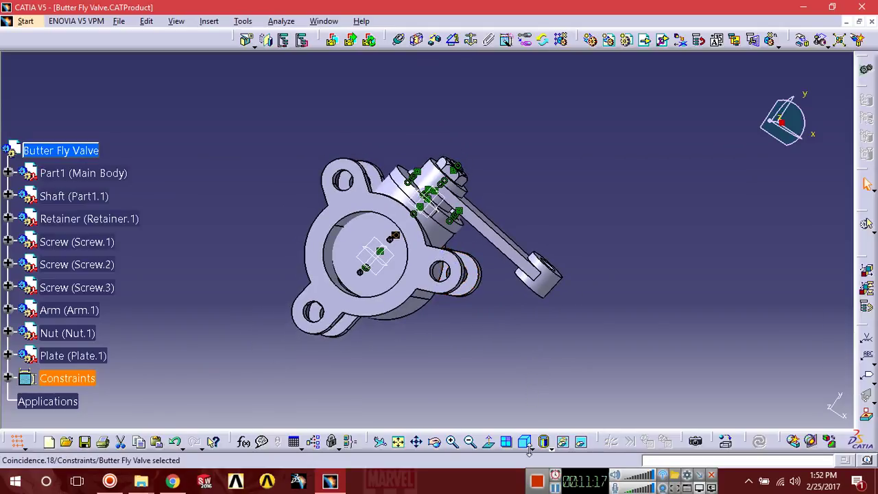
key("Return")
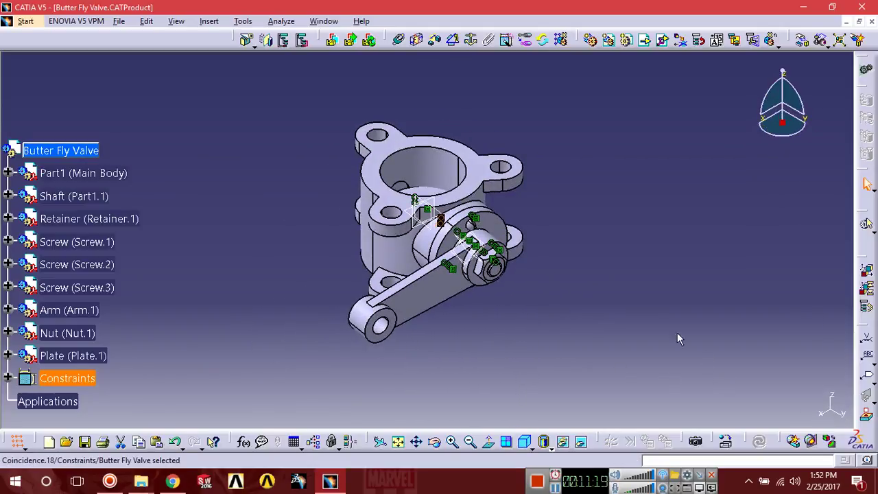